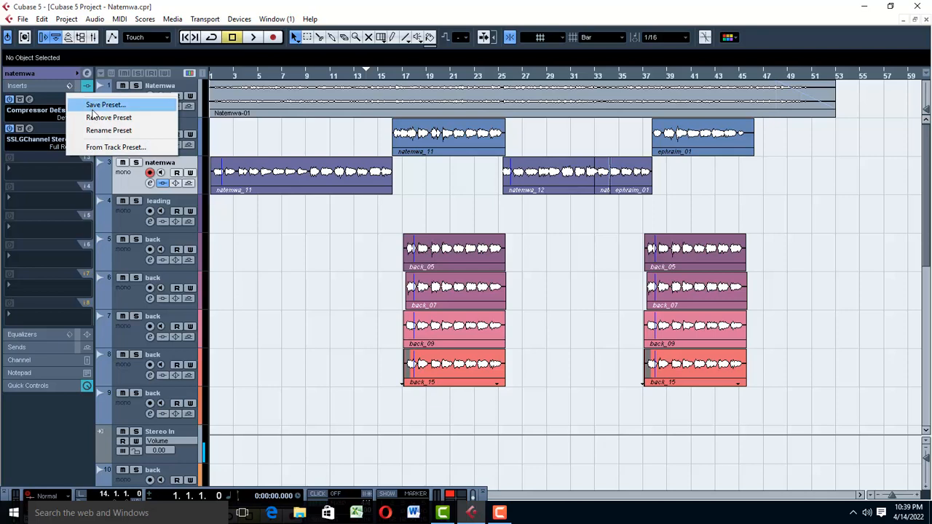
Save the natemwa track's inserts as a preset, and clear Compressor DeEsser and SSLGChannel Stereo from its insert slots
{"action": "left_click", "coordinate": [102, 105]}
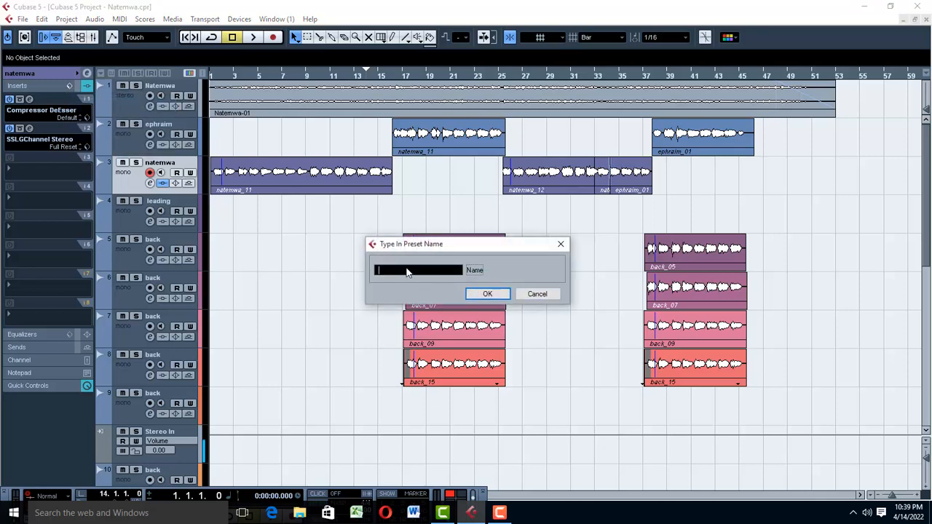
{"action": "left_click", "coordinate": [494, 297]}
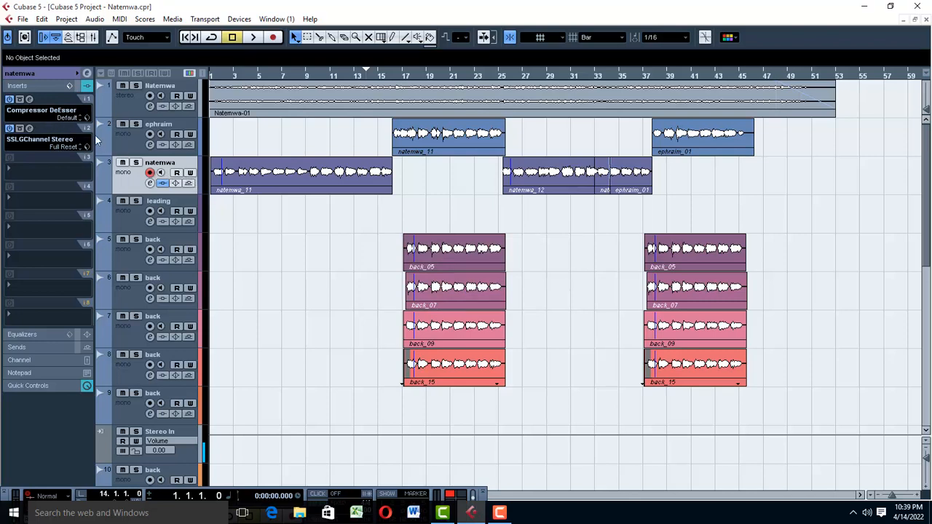
{"action": "left_click", "coordinate": [17, 109]}
{"action": "left_click", "coordinate": [46, 50]}
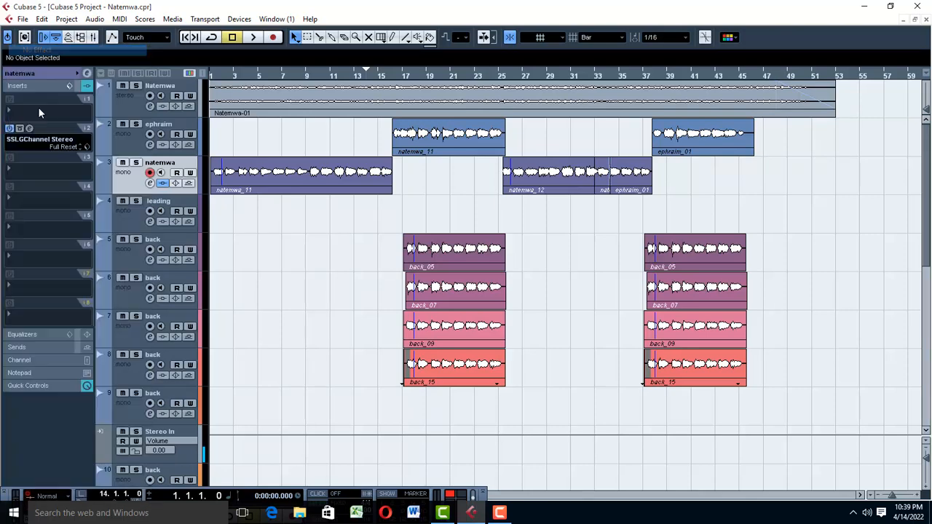
{"action": "left_click", "coordinate": [28, 139]}
{"action": "left_click", "coordinate": [44, 50]}
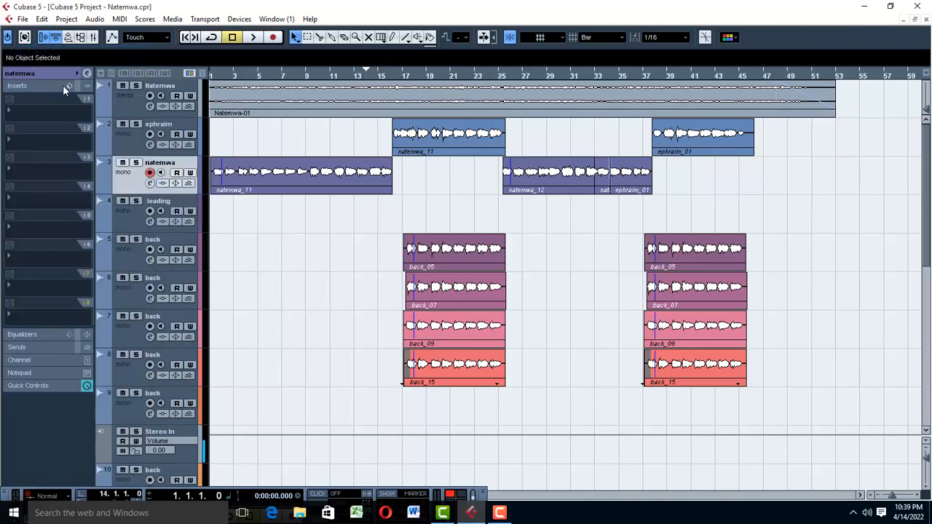
Load the saved inserts preset with Compressor DeEsser and SSLGChannel Stereo onto the Group 1 track
{"action": "scroll", "coordinate": [293, 257], "scroll_direction": "down", "scroll_amount": 10}
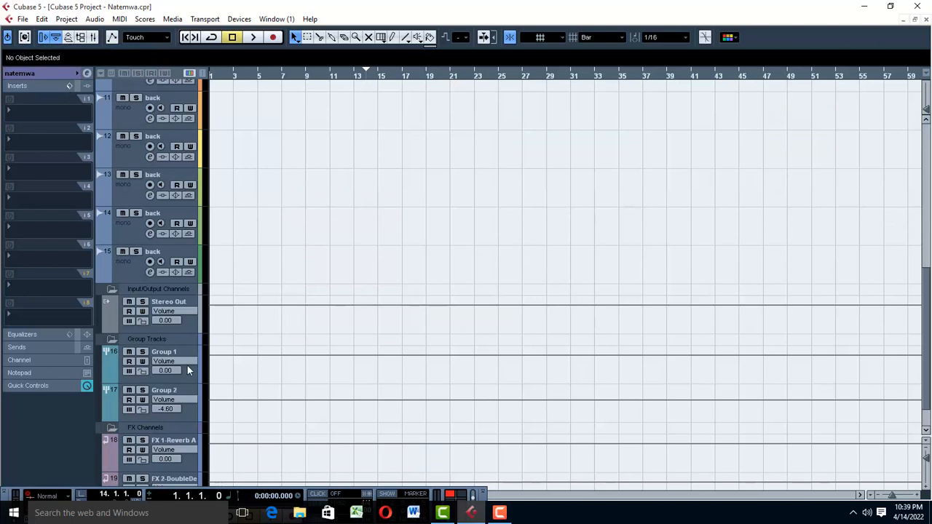
{"action": "left_click", "coordinate": [191, 372]}
{"action": "left_click", "coordinate": [68, 86]}
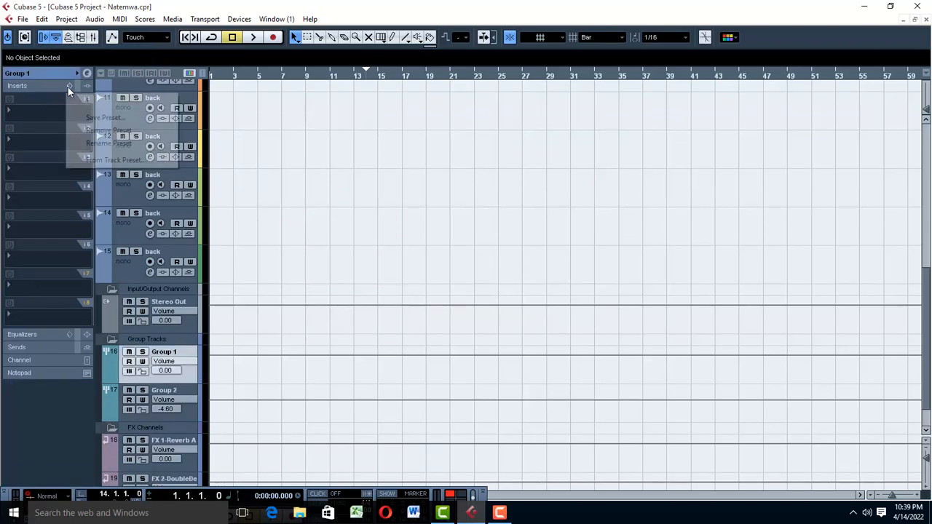
{"action": "left_click", "coordinate": [95, 103]}
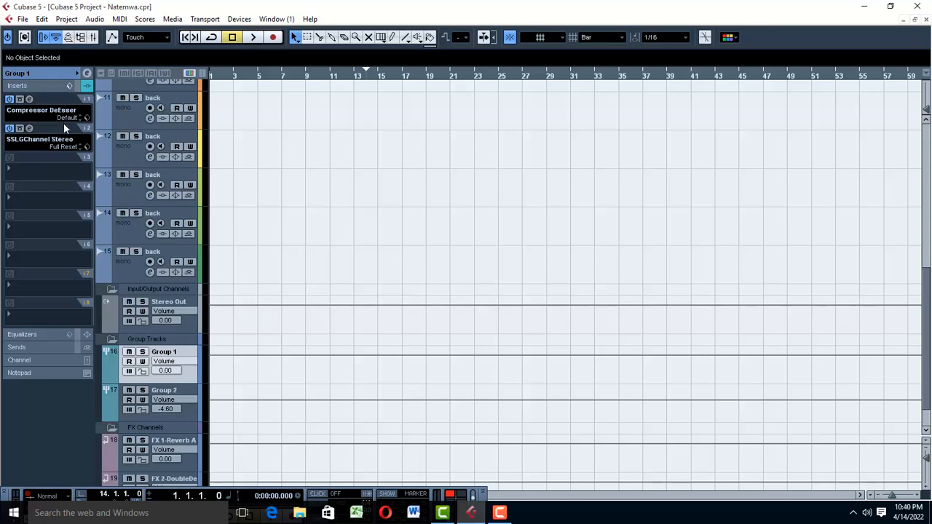
Compare playback from the song's start with Group 1's Compressor DeEsser and SSLGChannel Stereo inserts deactivated and active
{"action": "scroll", "coordinate": [385, 221], "scroll_direction": "up", "scroll_amount": 10}
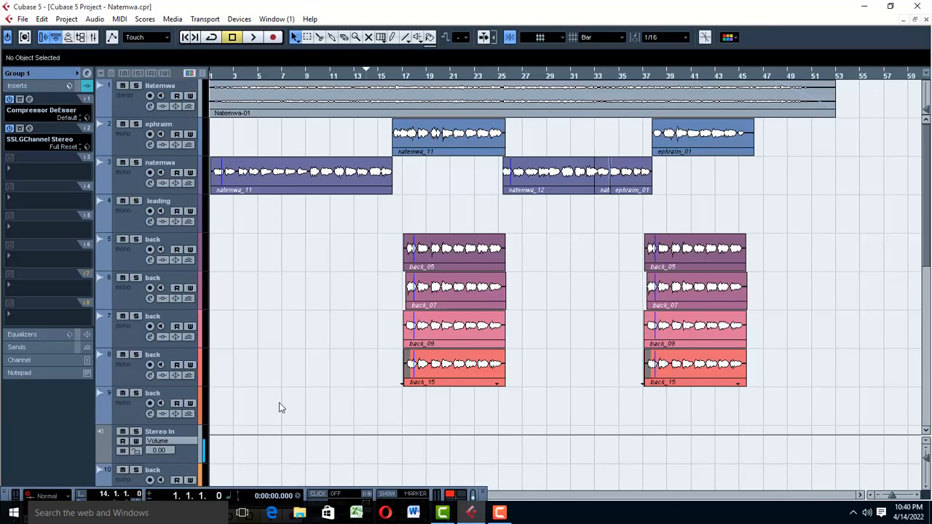
{"action": "left_click", "coordinate": [134, 194]}
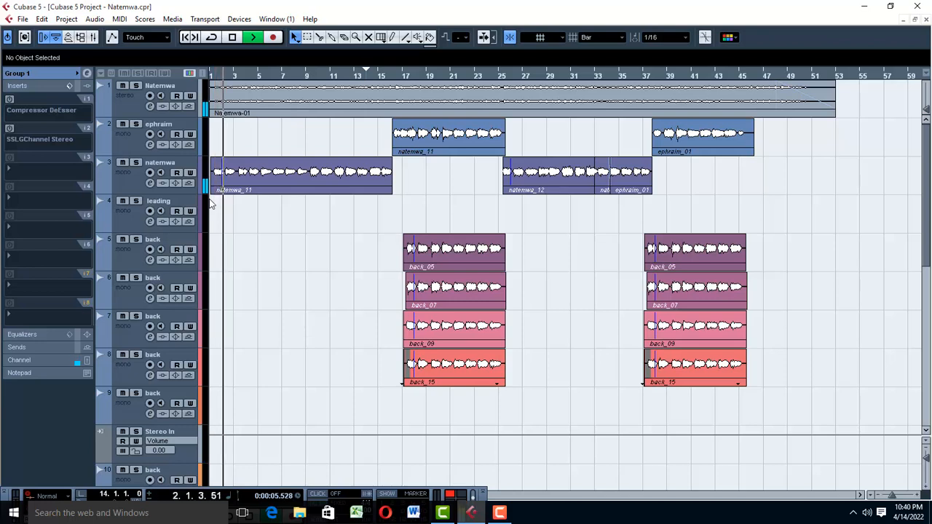
{"action": "key", "text": "space"}
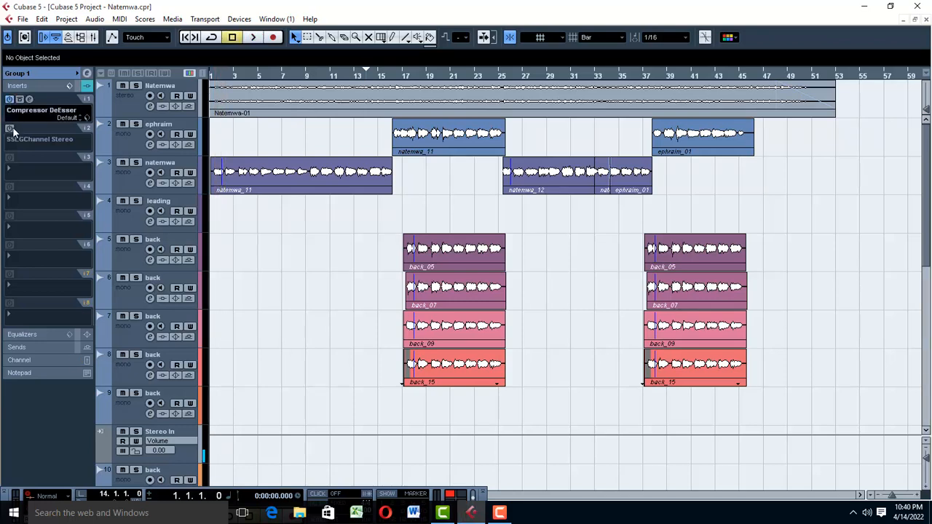
{"action": "left_click", "coordinate": [9, 129]}
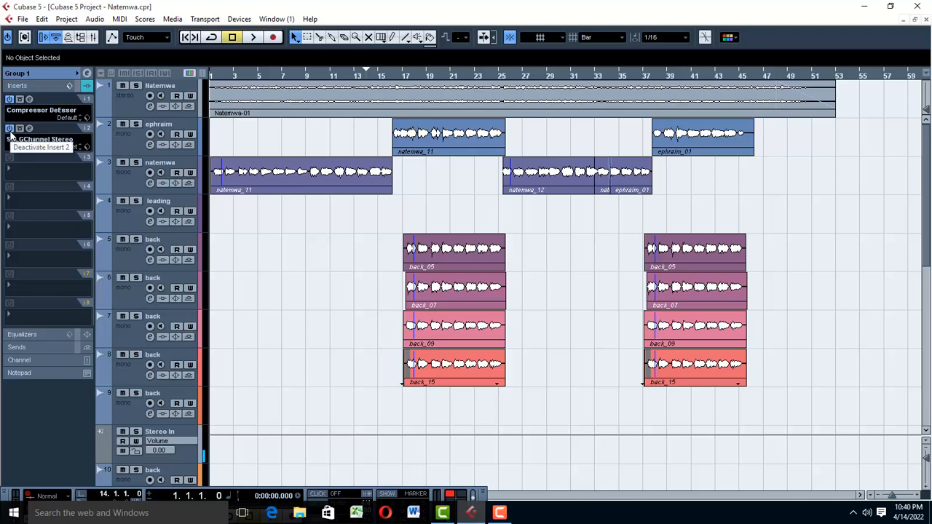
{"action": "key", "text": "space"}
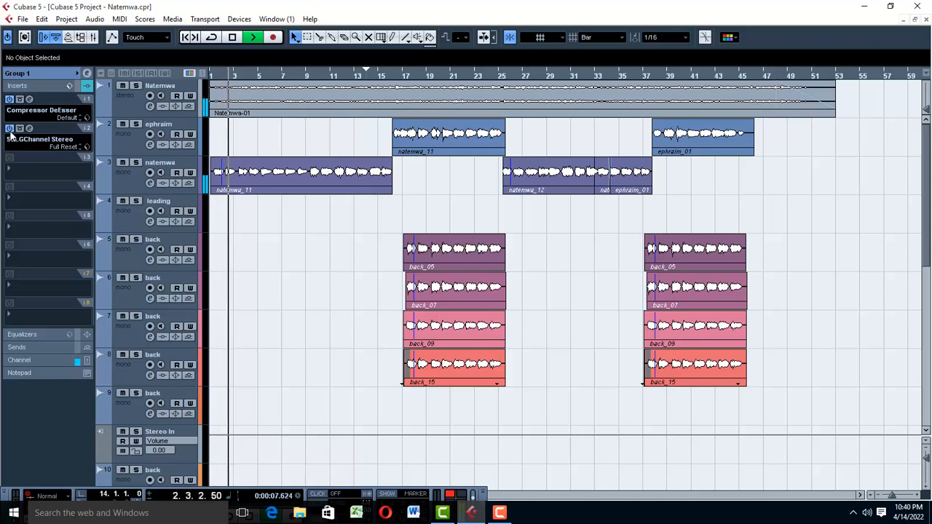
{"action": "key", "text": "space"}
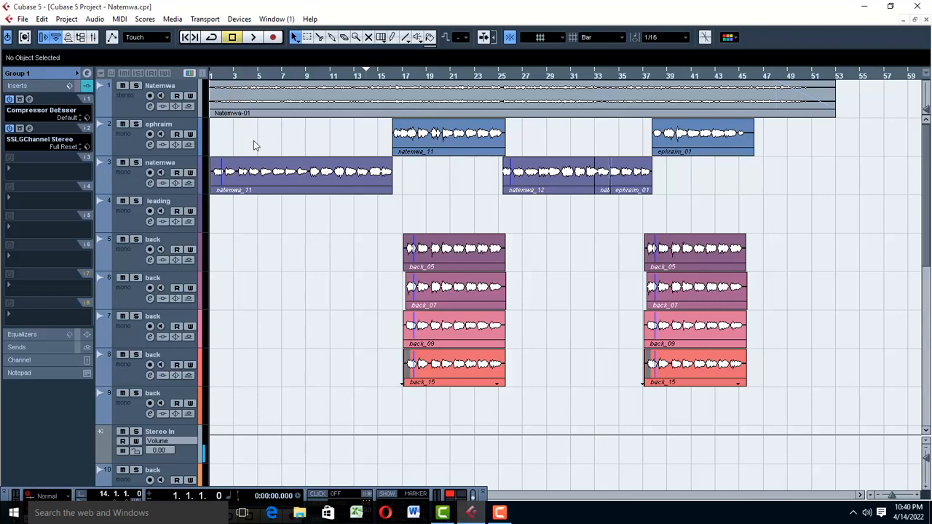
Add the F6-RTA Stereo equalizer to Group 1's third insert slot
{"action": "left_click", "coordinate": [19, 171]}
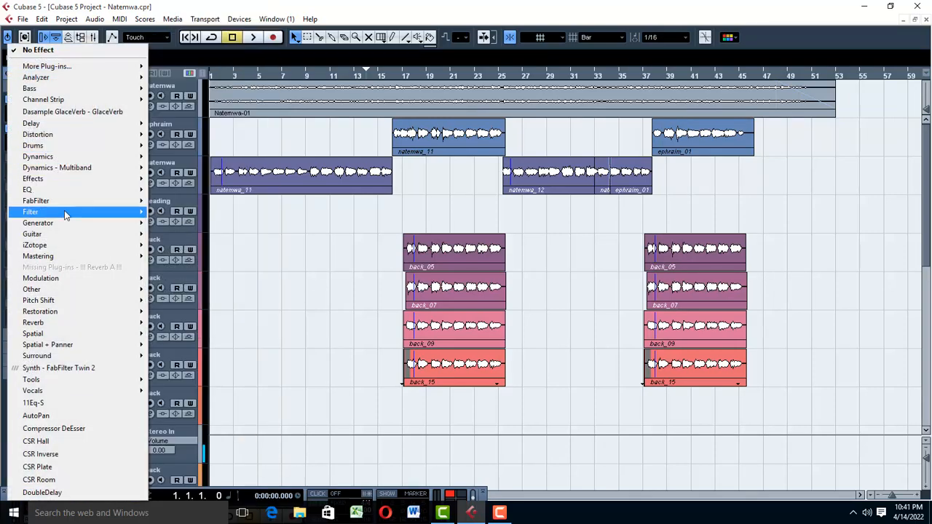
{"action": "mouse_move", "coordinate": [108, 193]}
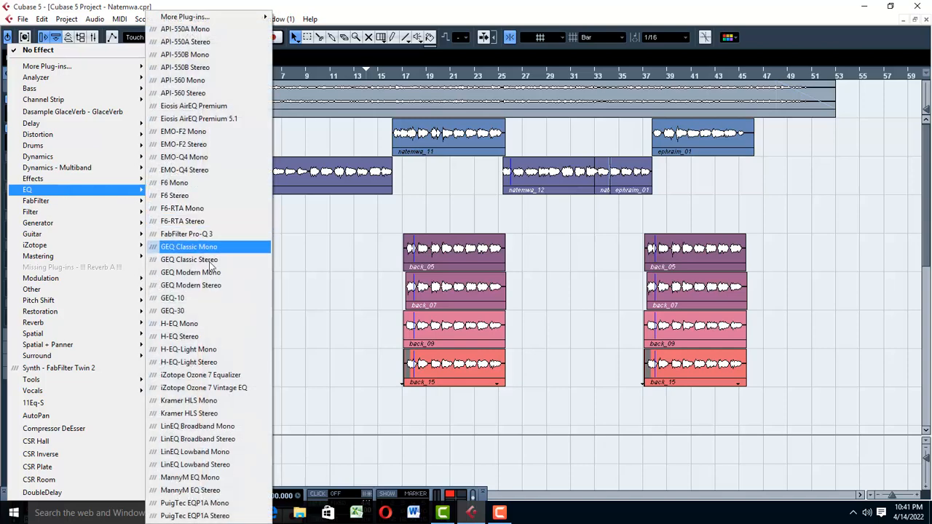
{"action": "left_click", "coordinate": [197, 221]}
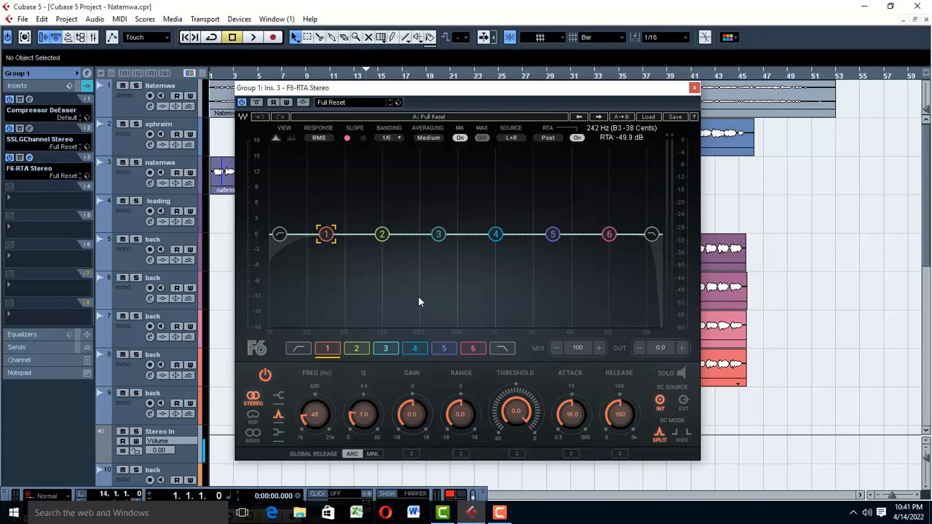
During playback, cut F6 band 3 by about 2.1 dB at about 330 Hz
{"action": "key", "text": "space"}
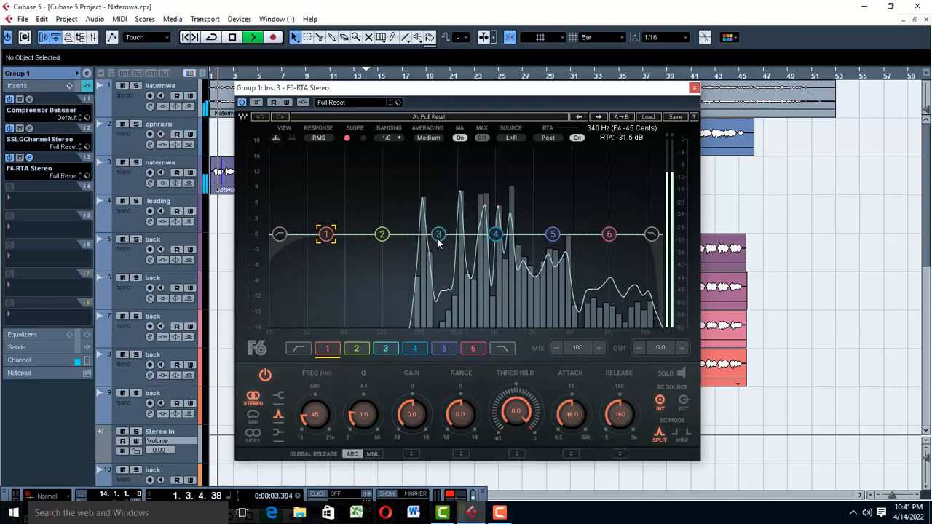
{"action": "left_click_drag", "start_coordinate": [438, 233], "coordinate": [440, 231]}
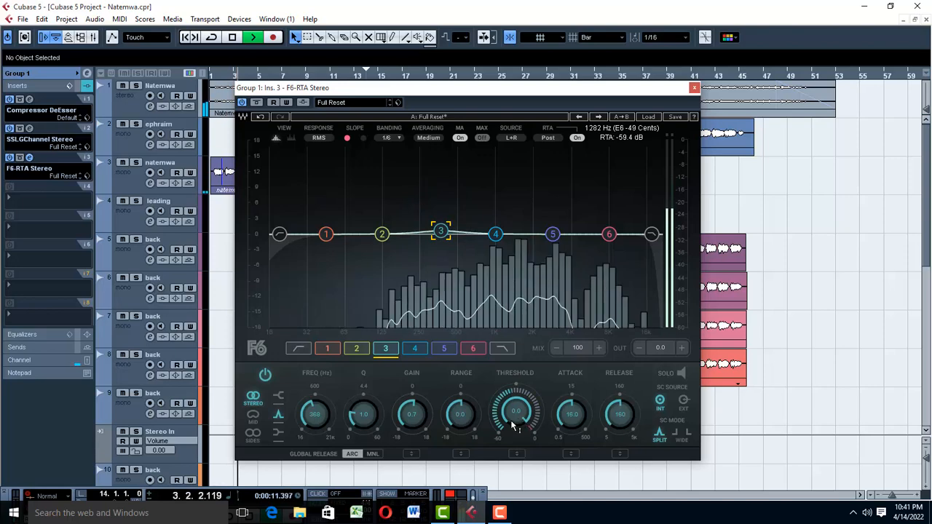
{"action": "left_click_drag", "start_coordinate": [411, 416], "coordinate": [415, 417]}
{"action": "left_click_drag", "start_coordinate": [443, 209], "coordinate": [435, 245]}
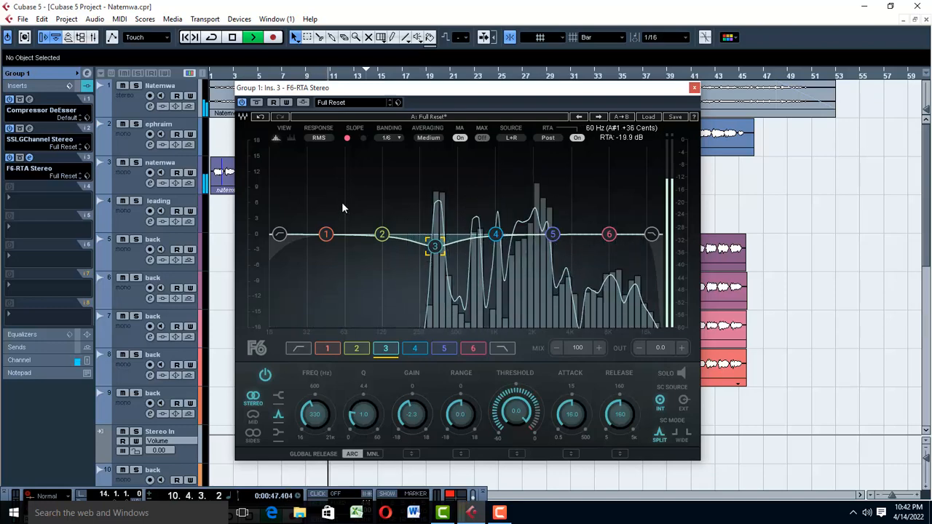
{"action": "key", "text": "space"}
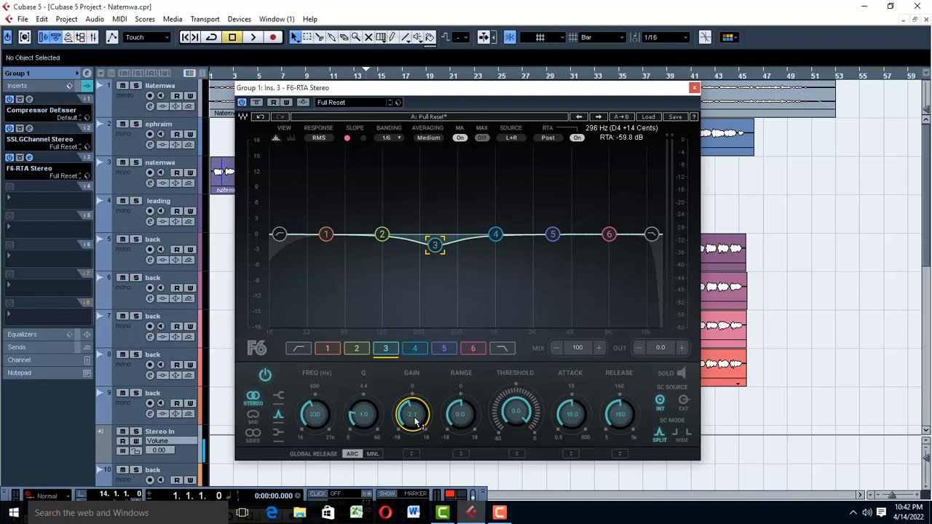
Cut F6 band 5 by about 2.5 dB at about 2057 Hz, comparing playback with the band off and on
{"action": "left_click", "coordinate": [553, 234]}
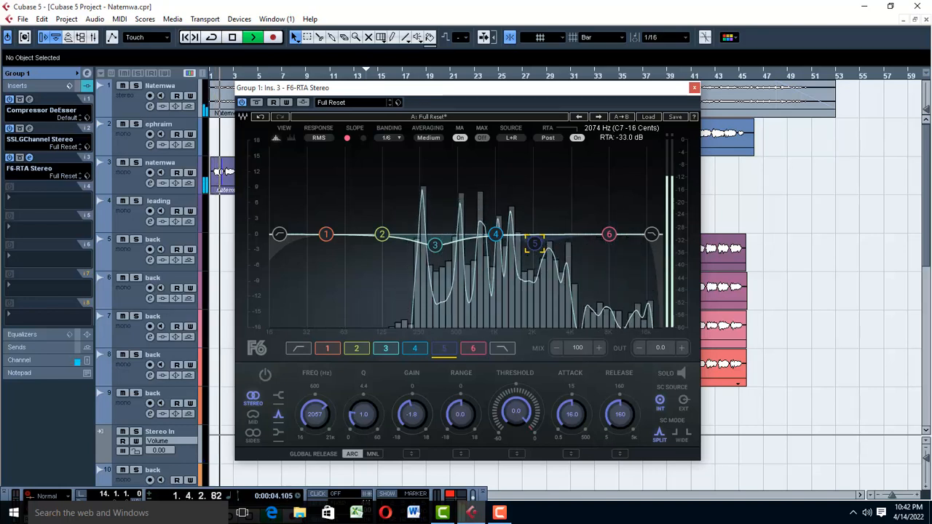
{"action": "double_click", "coordinate": [536, 244]}
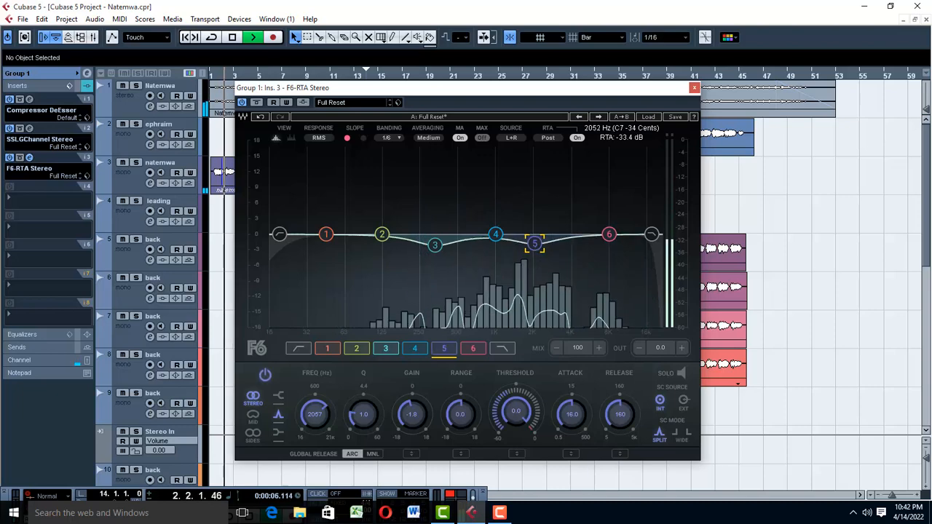
{"action": "mouse_move", "coordinate": [535, 244]}
{"action": "left_mouse_down"}
{"action": "mouse_move", "coordinate": [532, 187]}
{"action": "mouse_move", "coordinate": [531, 263]}
{"action": "mouse_move", "coordinate": [532, 233]}
{"action": "mouse_move", "coordinate": [535, 245]}
{"action": "left_mouse_up"}
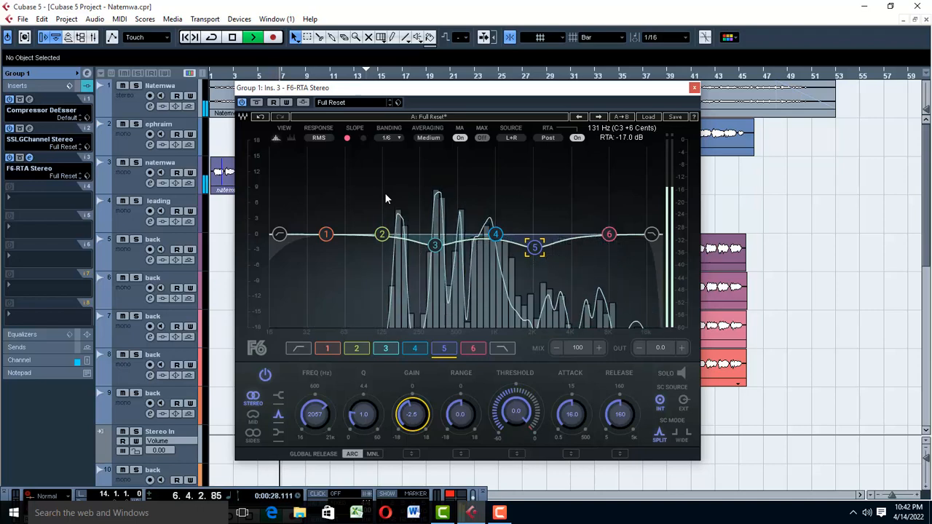
{"action": "key", "text": "space"}
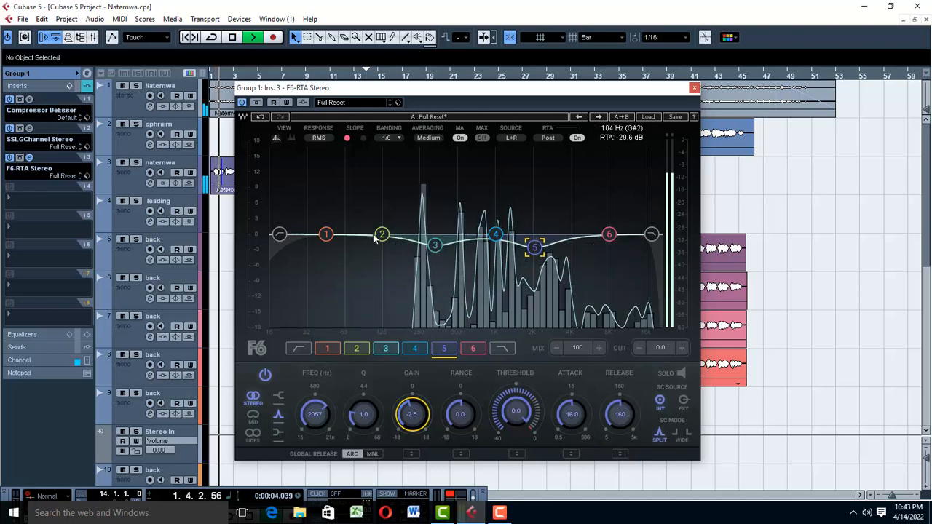
Cut F6 band 2 by about 1.8 dB at about 78 Hz and restrict the band to the mid channel
{"action": "left_click_drag", "start_coordinate": [380, 235], "coordinate": [356, 243]}
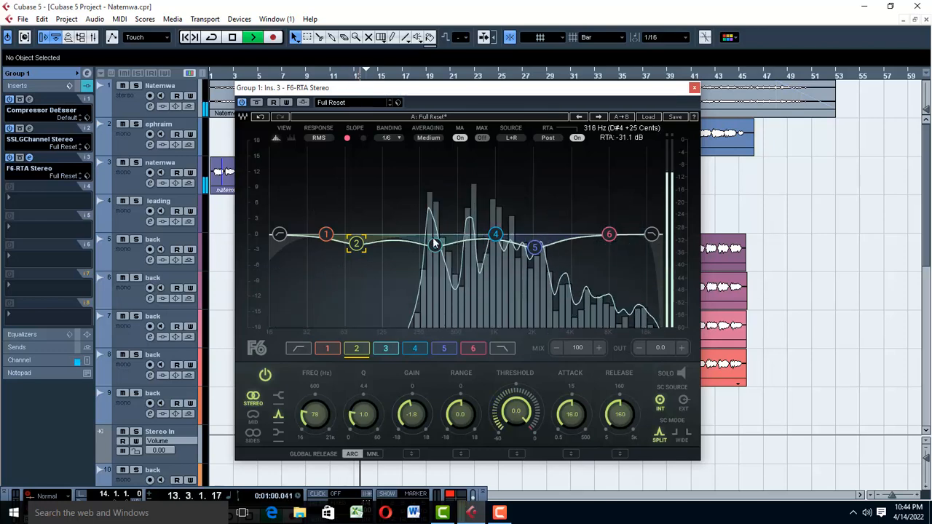
{"action": "left_click", "coordinate": [253, 416]}
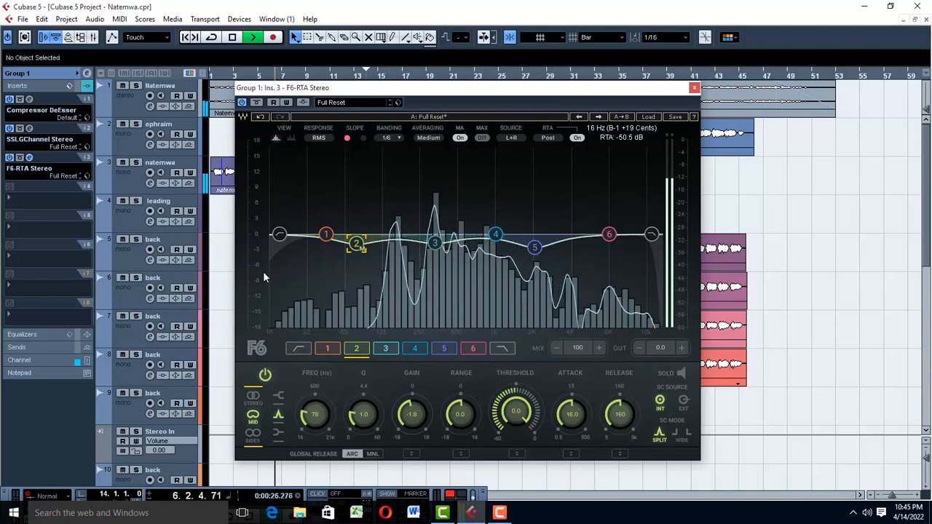
{"action": "key", "text": "space"}
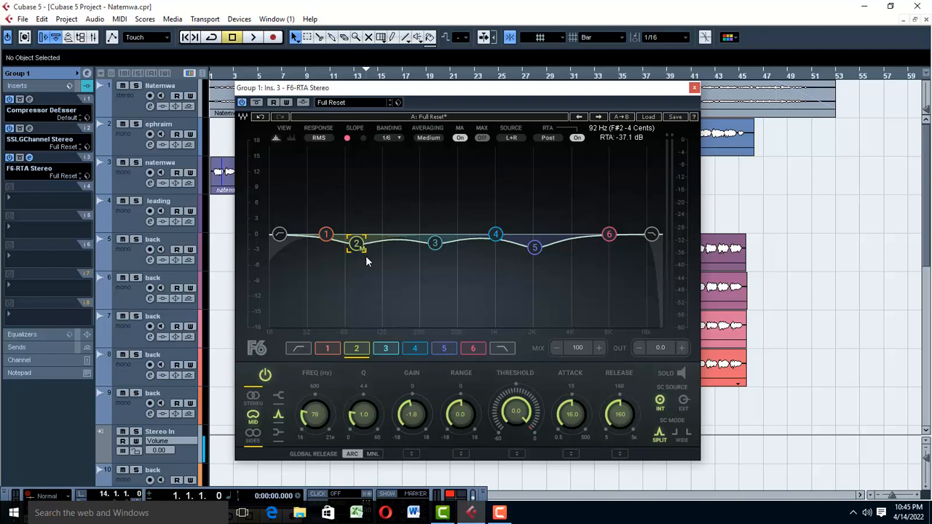
Boost F6 band 6 by about 3.2 dB at about 9514 Hz, comparing playback with the band off and on
{"action": "key", "text": "space"}
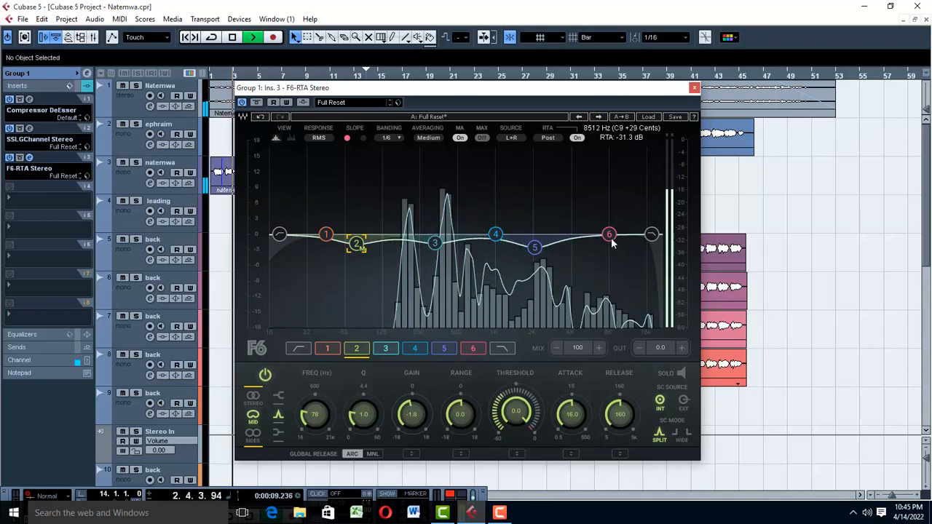
{"action": "left_click_drag", "start_coordinate": [610, 236], "coordinate": [613, 231]}
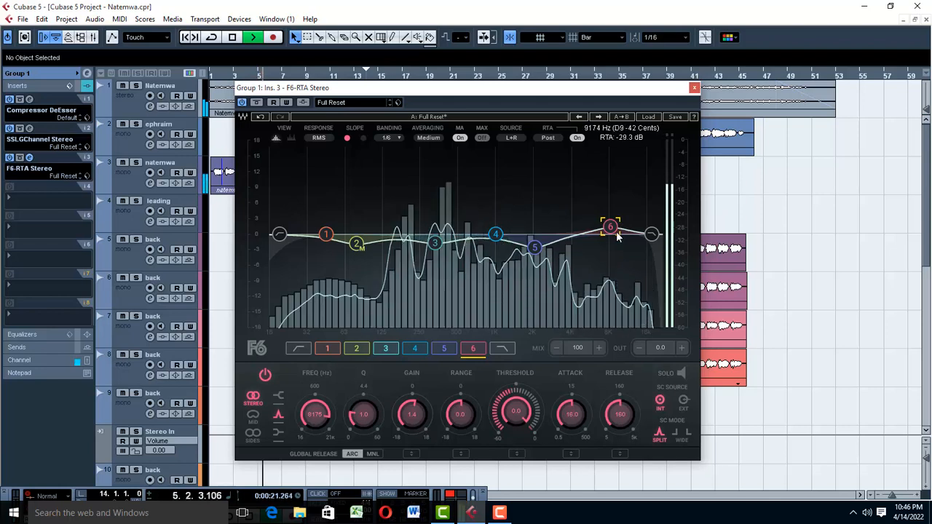
{"action": "key", "text": "space"}
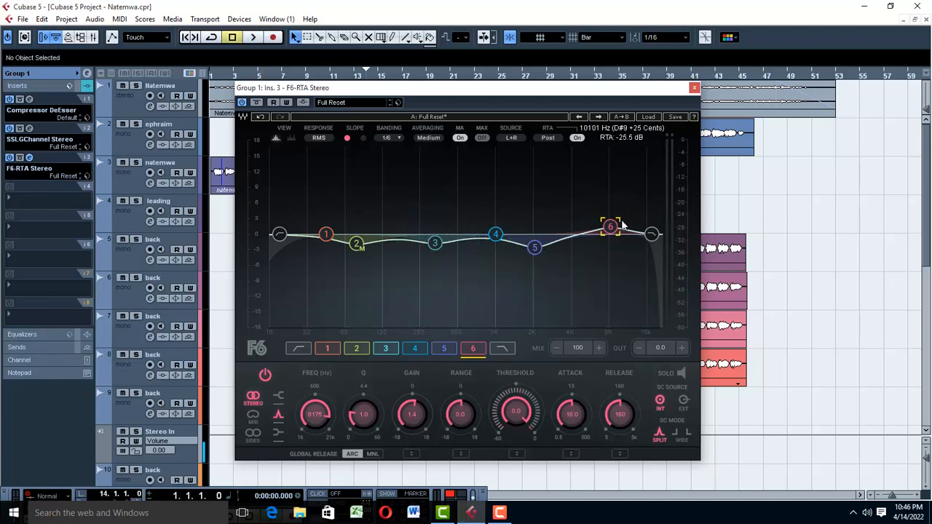
{"action": "left_click_drag", "start_coordinate": [615, 230], "coordinate": [636, 229]}
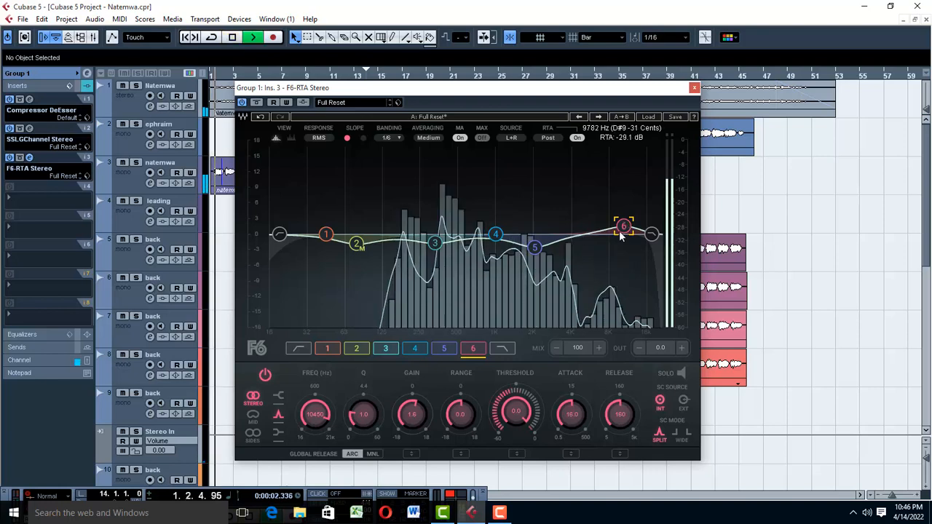
{"action": "left_click_drag", "start_coordinate": [627, 228], "coordinate": [627, 226]}
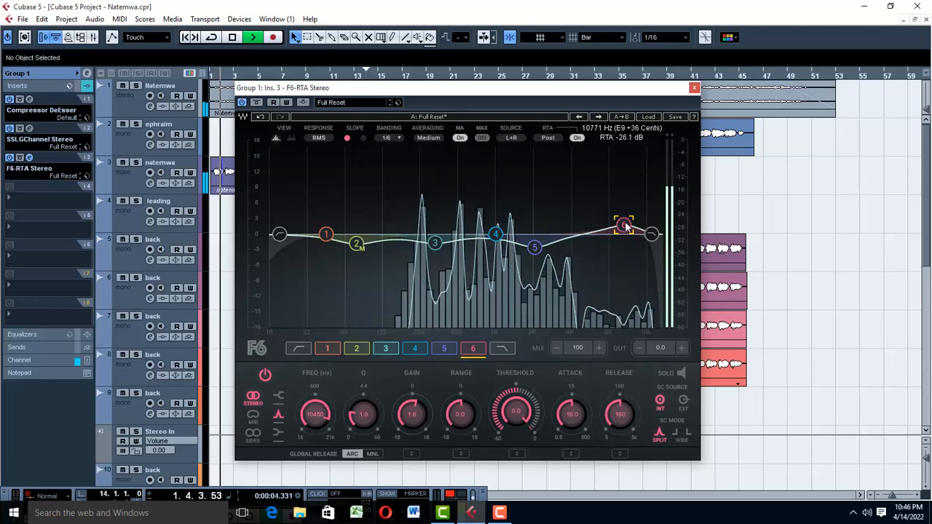
{"action": "double_click", "coordinate": [625, 226]}
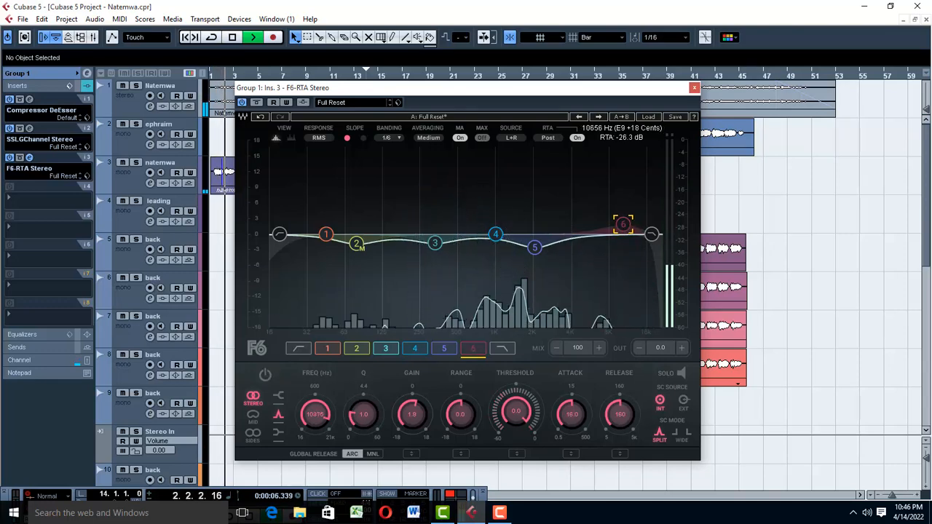
{"action": "double_click", "coordinate": [625, 227]}
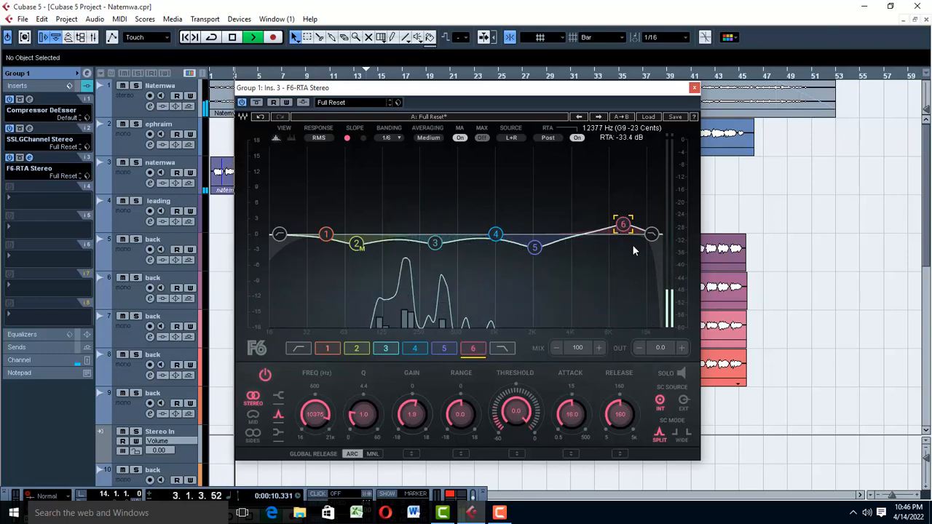
{"action": "left_click_drag", "start_coordinate": [622, 224], "coordinate": [618, 216]}
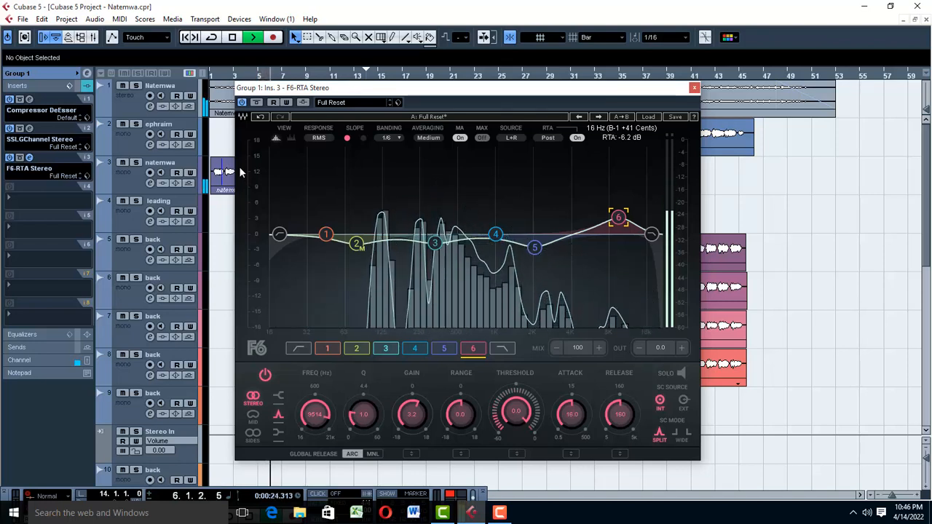
Listen to the equalized vocal from the start, save the project and close the F6-RTA equalizer
{"action": "key", "text": "space"}
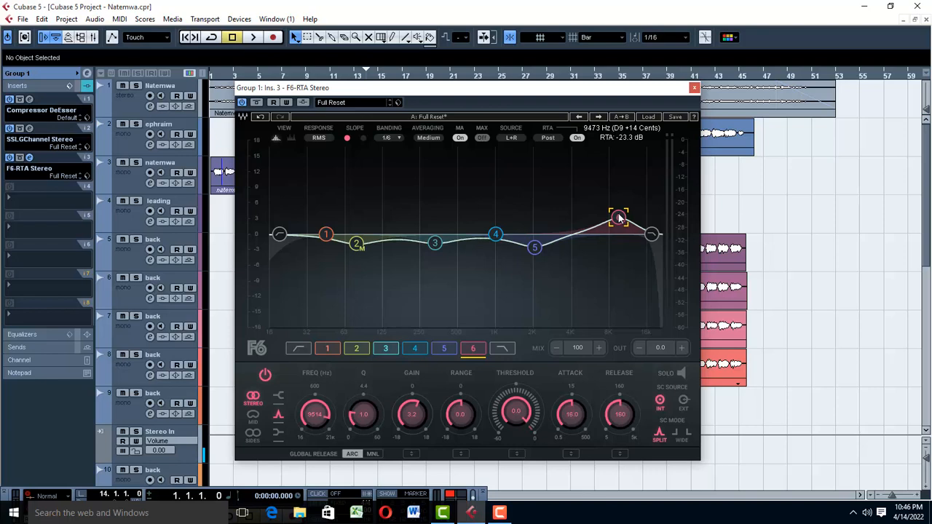
{"action": "key", "text": "space"}
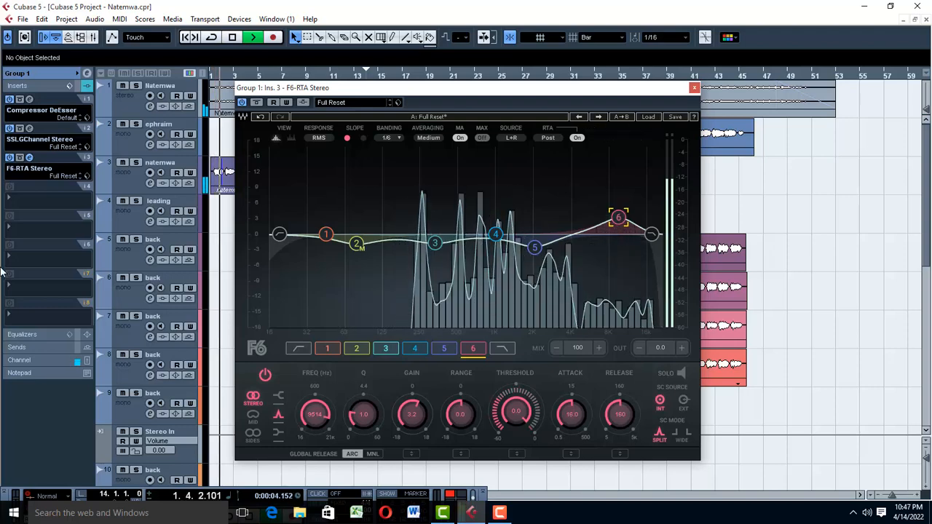
{"action": "left_click", "coordinate": [22, 19]}
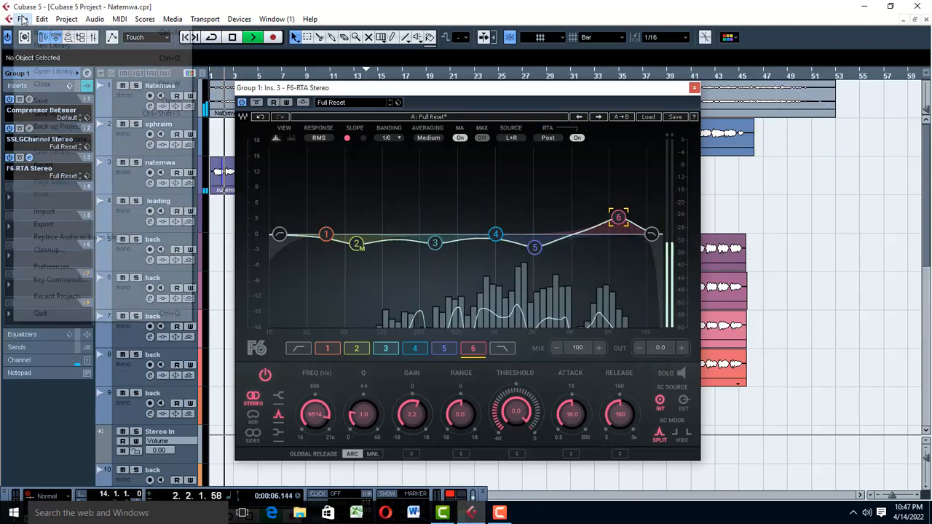
{"action": "left_click", "coordinate": [44, 100]}
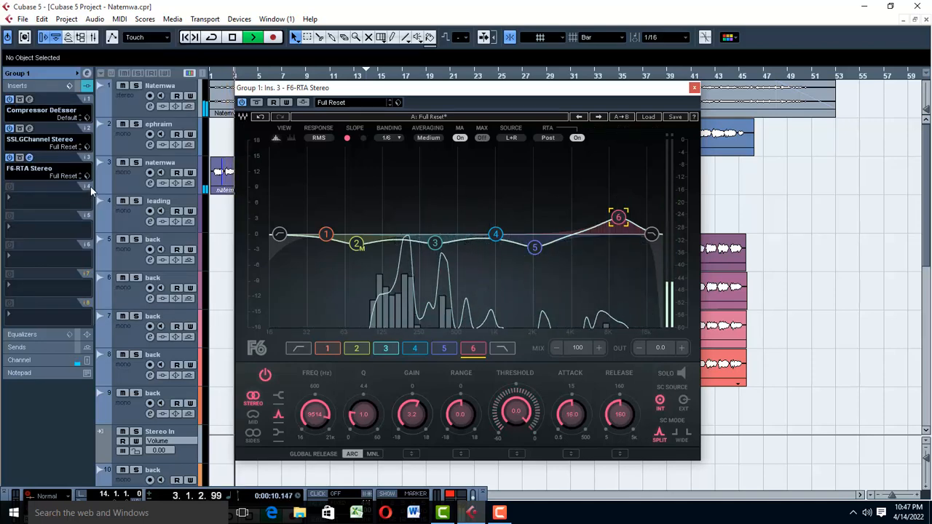
{"action": "left_click", "coordinate": [694, 88]}
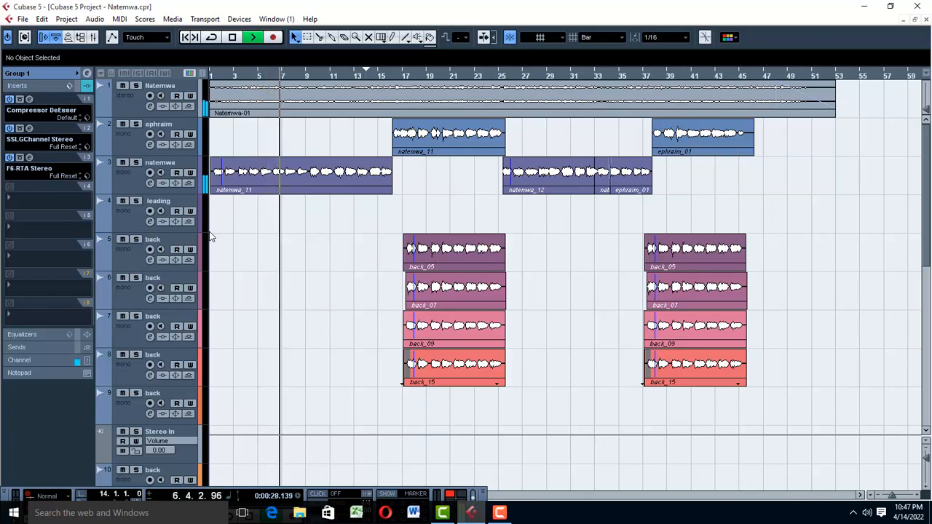
{"action": "key", "text": "space"}
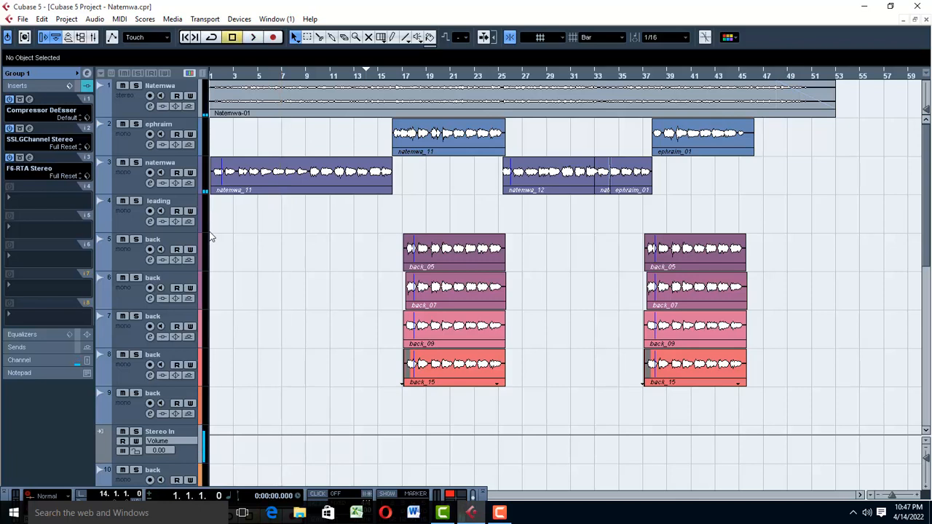
Compare playback with Group 1's Compressor DeEsser, SSLGChannel and F6-RTA inserts deactivated and reactivated
{"action": "left_click", "coordinate": [9, 100]}
{"action": "left_click", "coordinate": [9, 129]}
{"action": "left_click", "coordinate": [10, 158]}
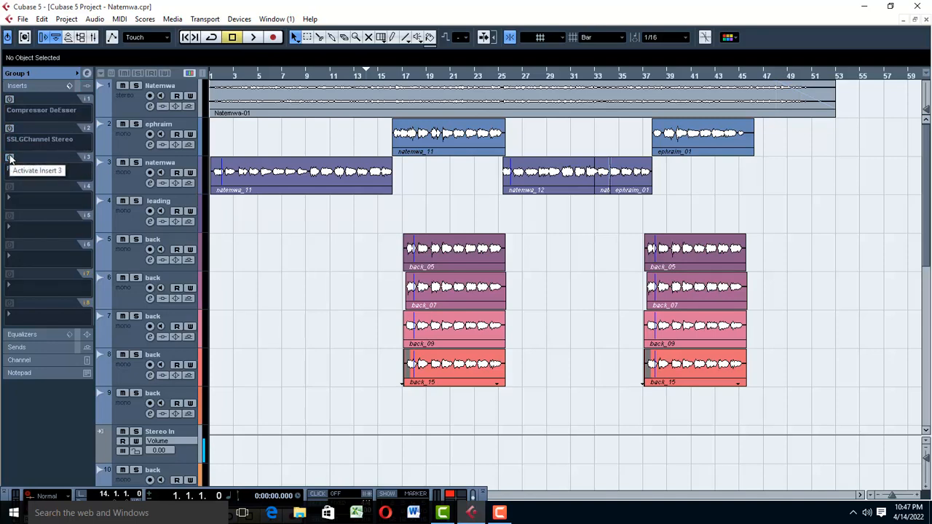
{"action": "key", "text": "space"}
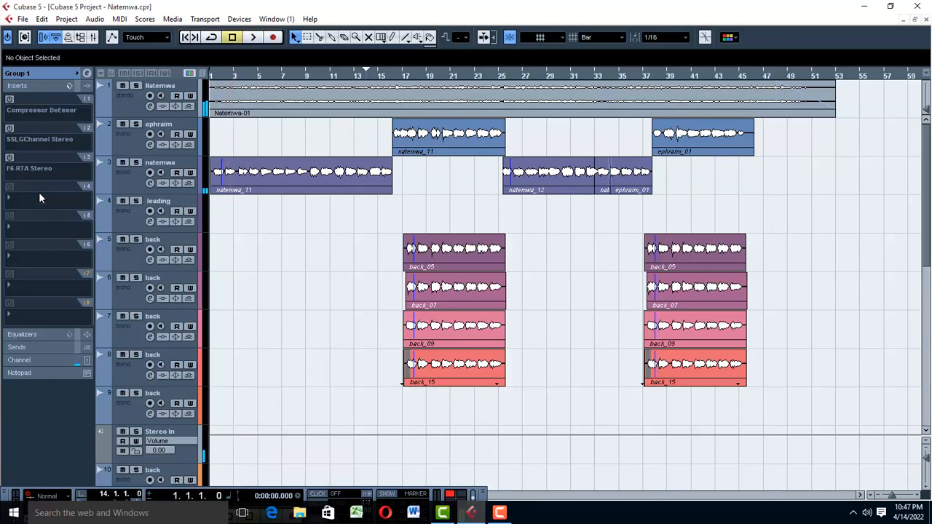
{"action": "left_click", "coordinate": [10, 99]}
{"action": "left_click", "coordinate": [9, 128]}
{"action": "left_click", "coordinate": [9, 157]}
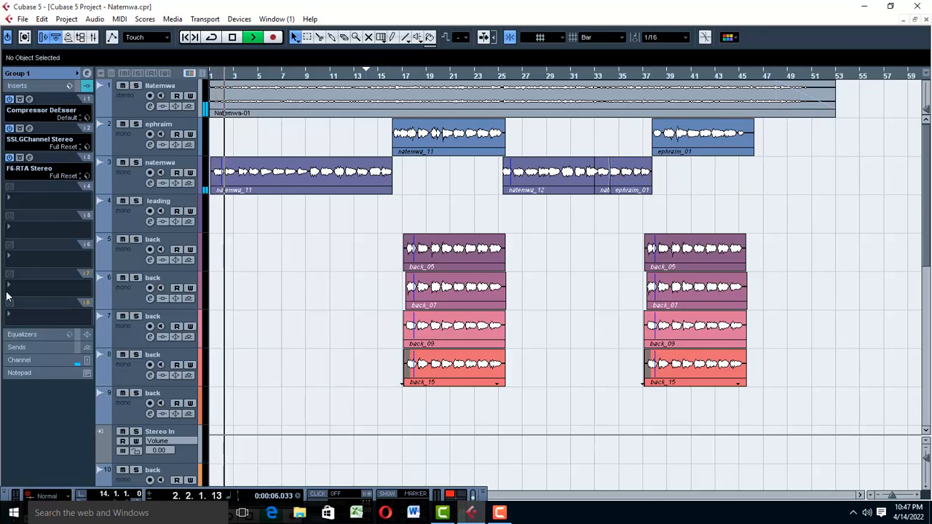
Split the natemwa_11 clip on track 3 just before its first phrase, at about 1.2.3.69, and delete the leading piece
{"action": "key", "text": "h"}
{"action": "key", "text": "h"}
{"action": "key", "text": "h"}
{"action": "key", "text": "h"}
{"action": "key", "text": "h"}
{"action": "key", "text": "h"}
{"action": "key", "text": "h"}
{"action": "key", "text": "h"}
{"action": "key", "text": "h"}
{"action": "key", "text": "h"}
{"action": "key", "text": "h"}
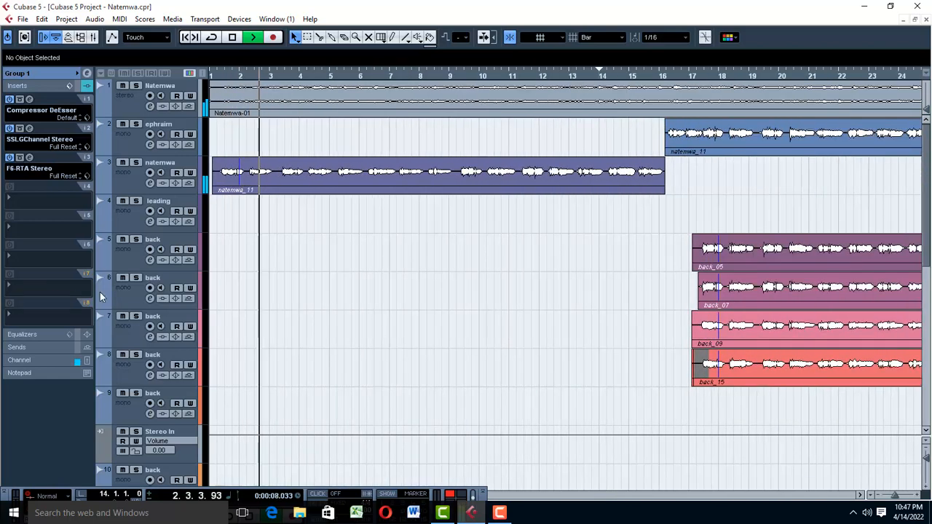
{"action": "key", "text": "h"}
{"action": "key", "text": "h"}
{"action": "key", "text": "h"}
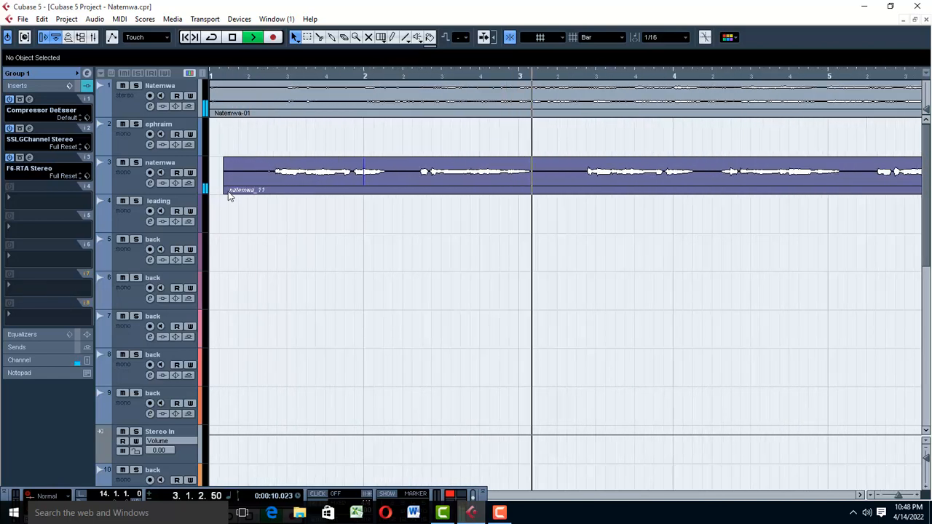
{"action": "key", "text": "space"}
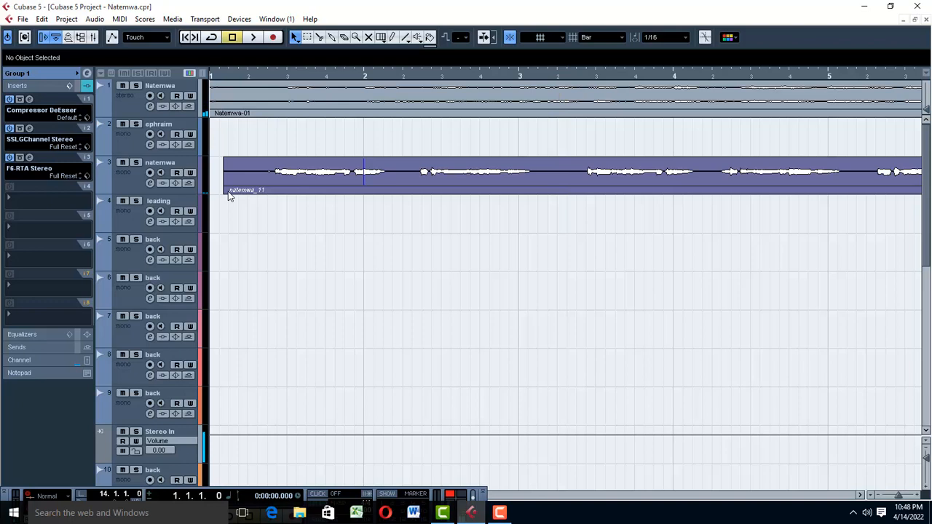
{"action": "left_click_drag", "start_coordinate": [228, 194], "coordinate": [213, 193]}
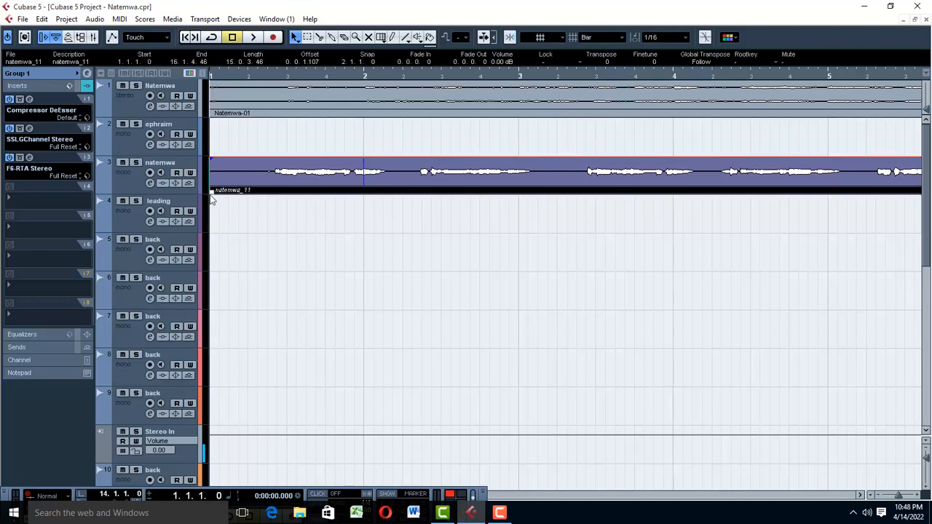
{"action": "left_click_drag", "start_coordinate": [212, 192], "coordinate": [245, 192]}
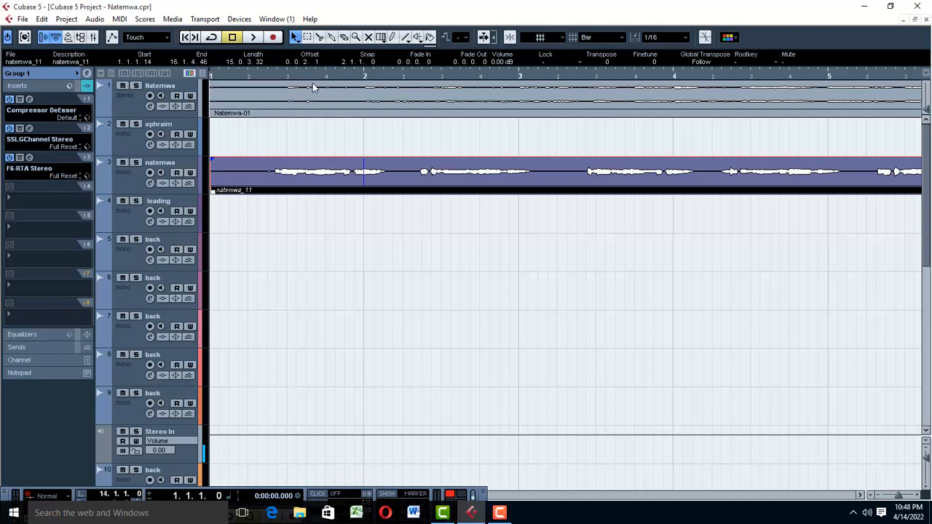
{"action": "left_click", "coordinate": [320, 37]}
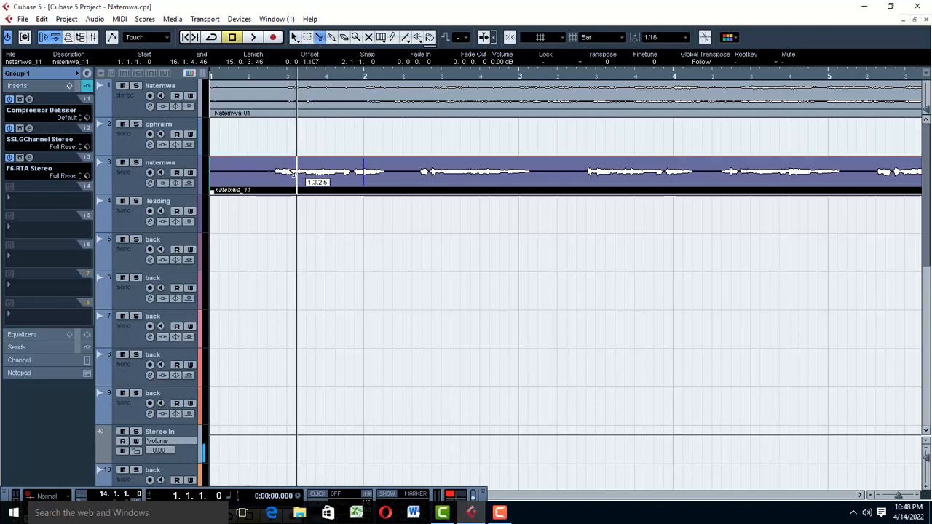
{"action": "left_click", "coordinate": [274, 175]}
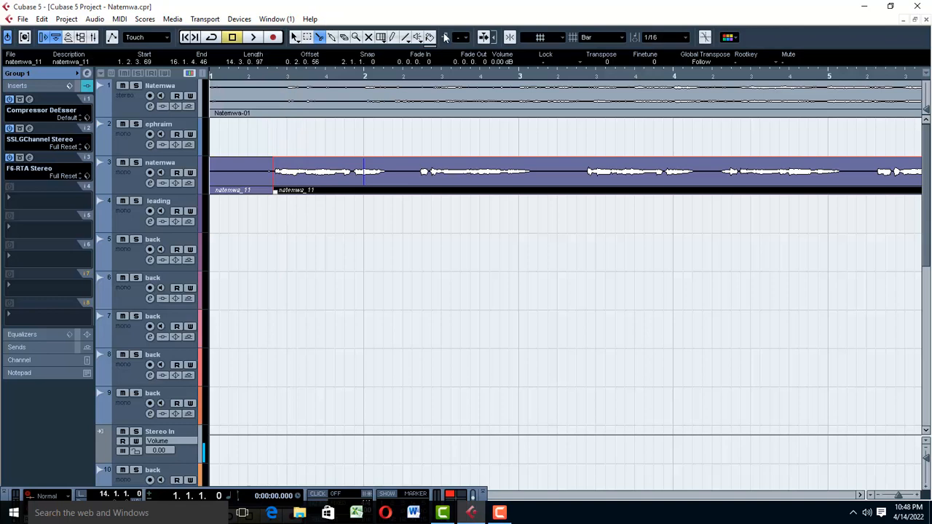
{"action": "left_click", "coordinate": [242, 183]}
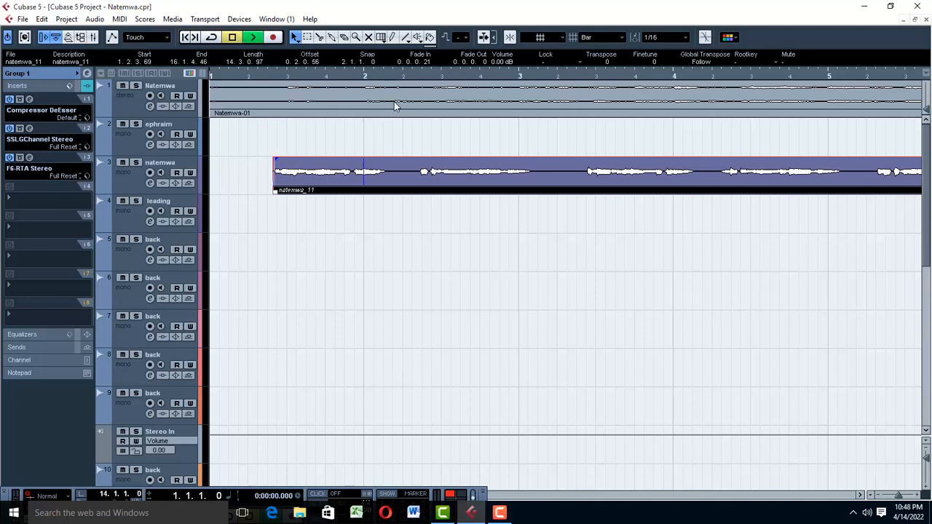
Trim the start of track 3's natemwa_11 clip to about 1.2.4.43, checking the entry in playback
{"action": "key", "text": "space"}
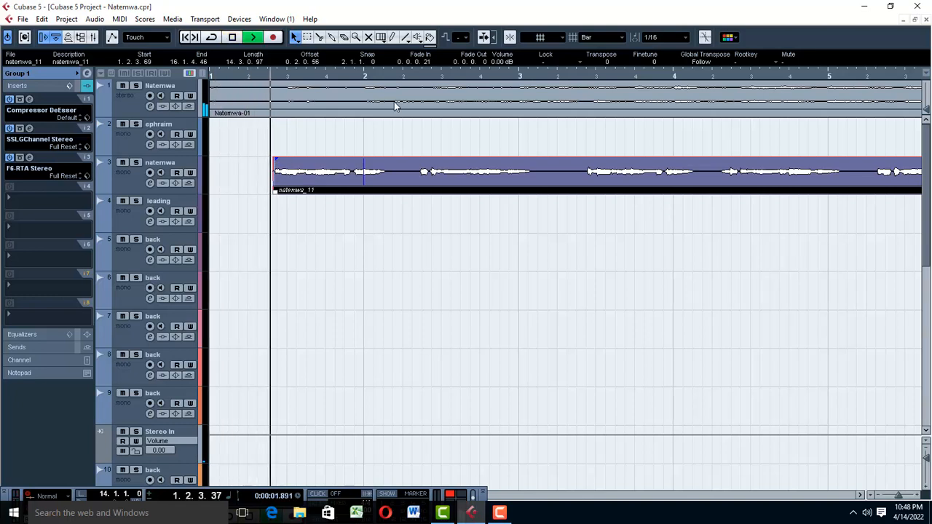
{"action": "key", "text": "space"}
{"action": "key", "text": "space"}
{"action": "left_click_drag", "start_coordinate": [275, 194], "coordinate": [281, 195]}
{"action": "double_click", "coordinate": [282, 191]}
{"action": "left_click", "coordinate": [927, 20]}
{"action": "key", "text": "space"}
{"action": "key", "text": "space"}
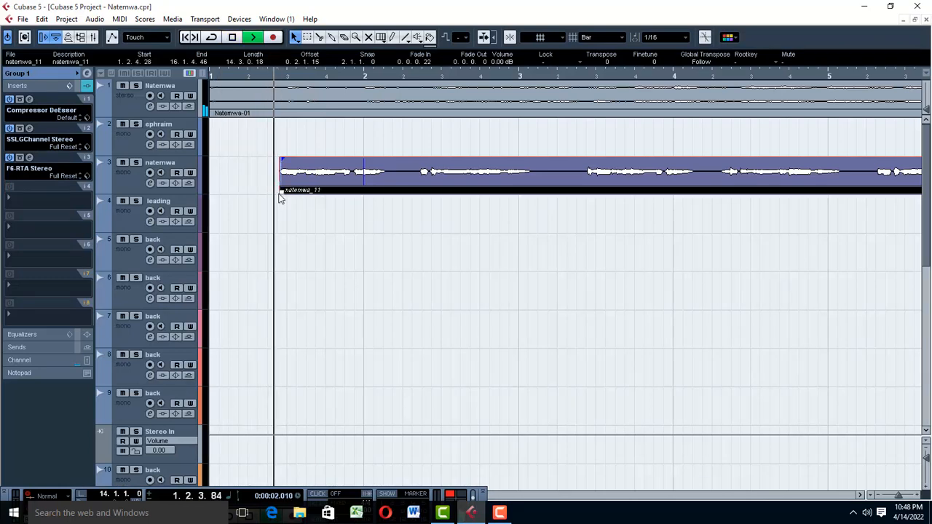
{"action": "key", "text": "space"}
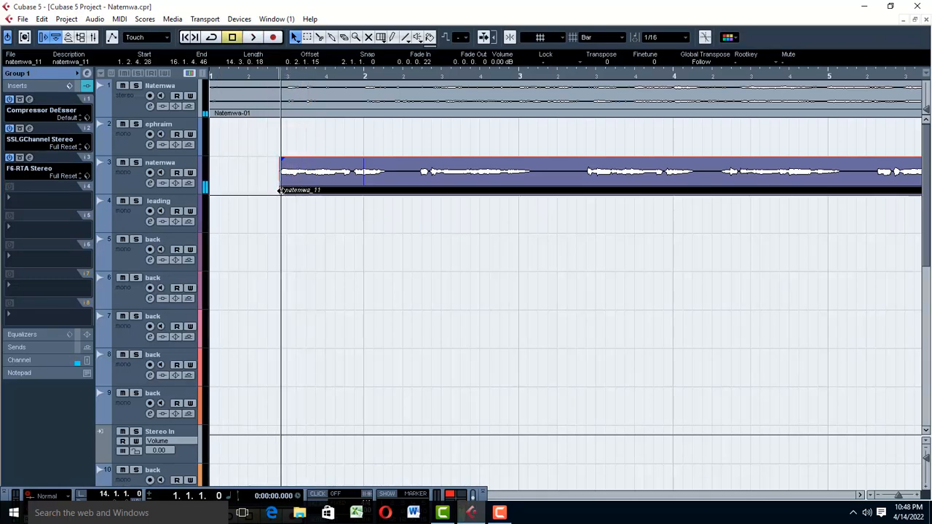
{"action": "left_click_drag", "start_coordinate": [280, 190], "coordinate": [283, 191]}
{"action": "key", "text": "space"}
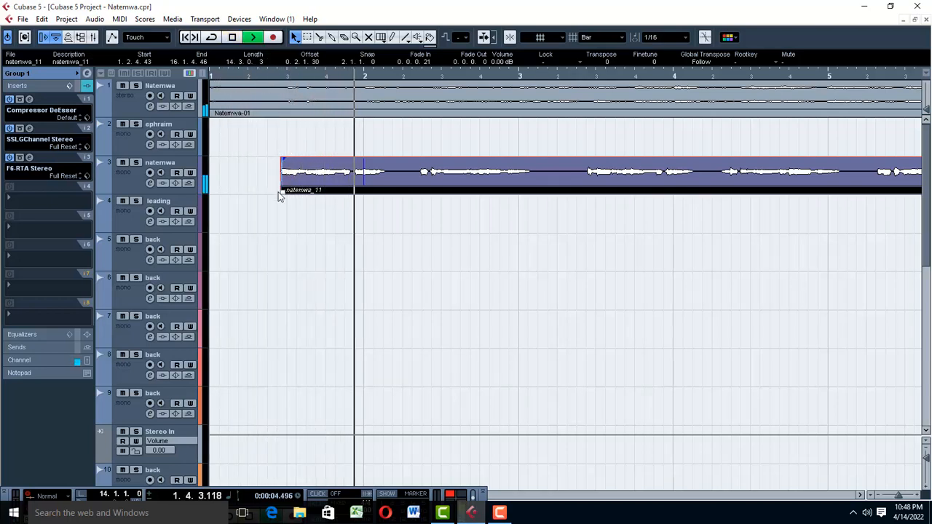
{"action": "key", "text": "space"}
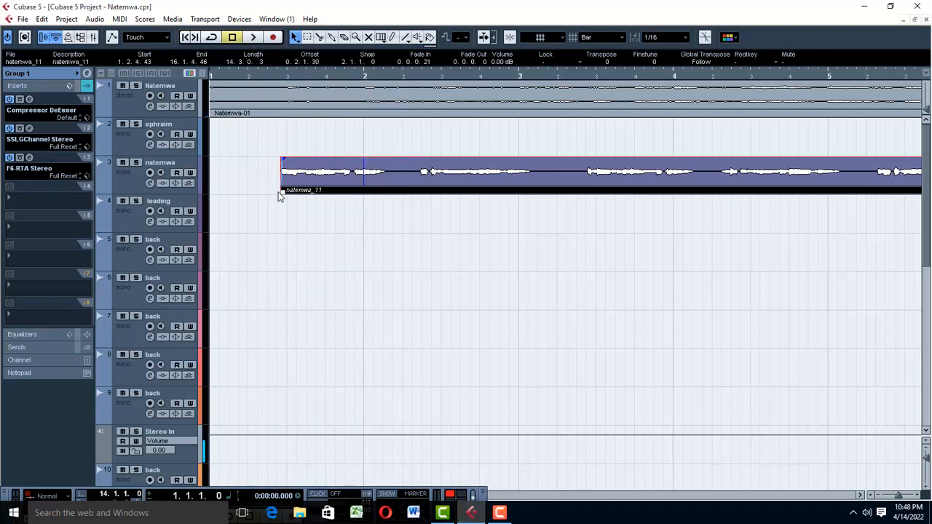
Play the song from the beginning to check the trimmed vocal entry and save the project
{"action": "left_click", "coordinate": [262, 99]}
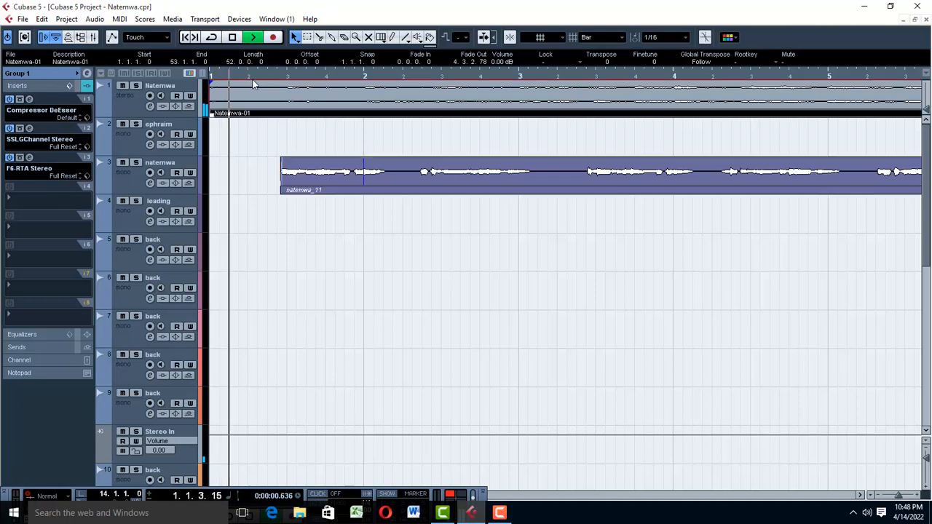
{"action": "key", "text": "space"}
{"action": "key", "text": "space"}
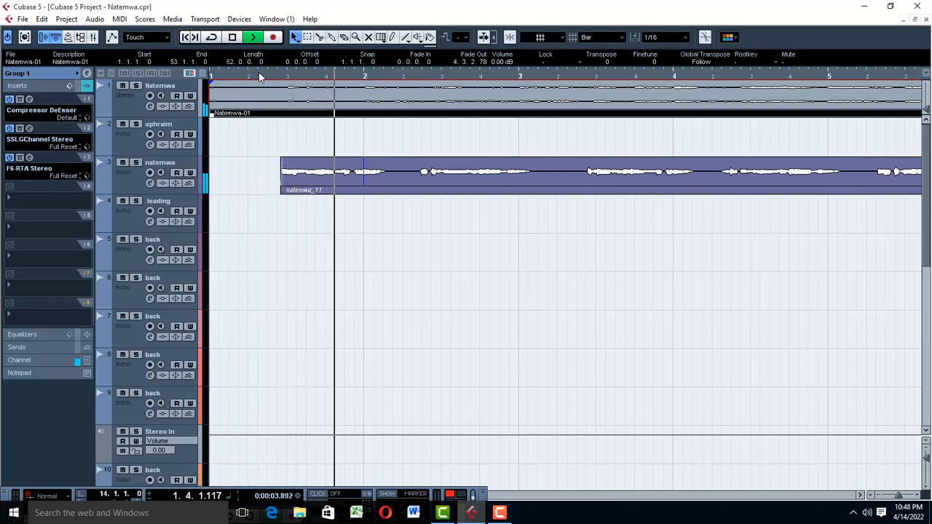
{"action": "key", "text": "g"}
{"action": "key", "text": "g"}
{"action": "key", "text": "g"}
{"action": "key", "text": "g"}
{"action": "key", "text": "g"}
{"action": "key", "text": "g"}
{"action": "key", "text": "g"}
{"action": "key", "text": "g"}
{"action": "key", "text": "g"}
{"action": "key", "text": "g"}
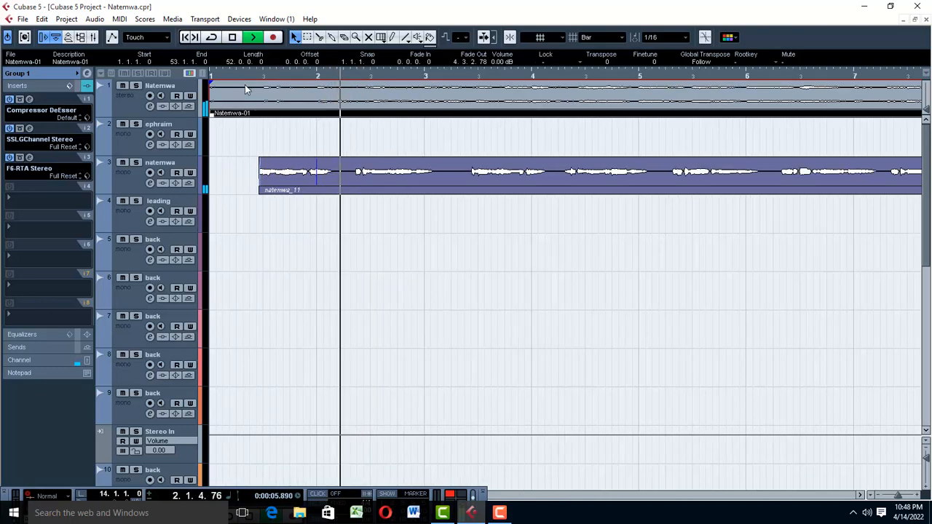
{"action": "left_click", "coordinate": [23, 19]}
{"action": "left_click", "coordinate": [77, 102]}
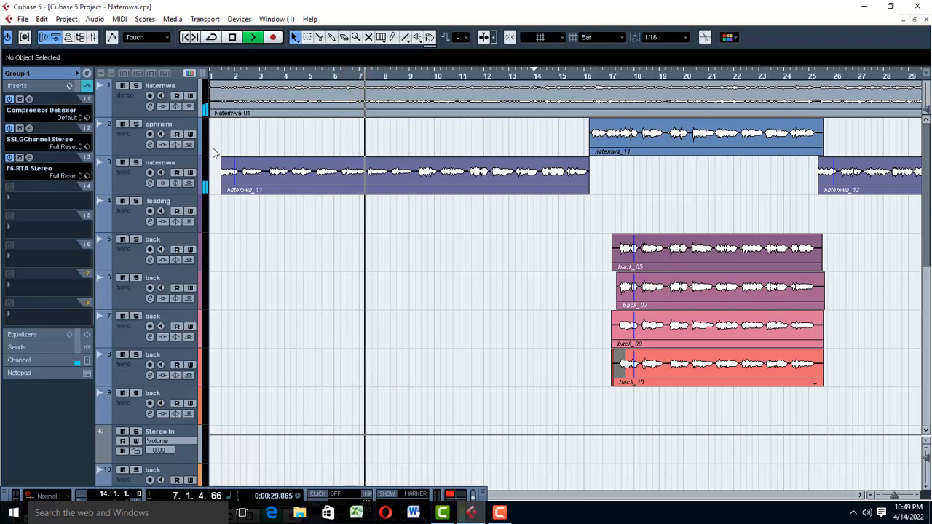
{"action": "key", "text": "space"}
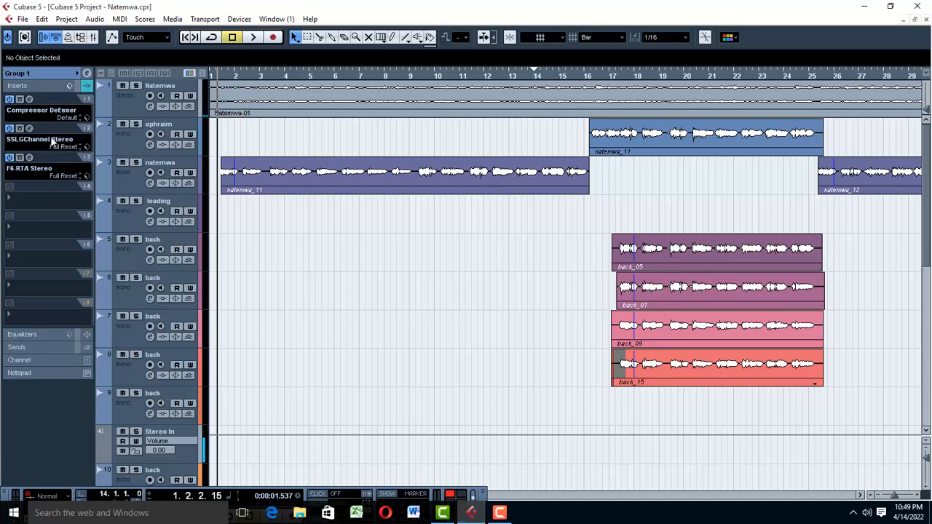
In Group 1's Compressor DeEsser, set the de-ess frequency to about 6301 Hz and turn on the soft knee
{"action": "left_click", "coordinate": [29, 99]}
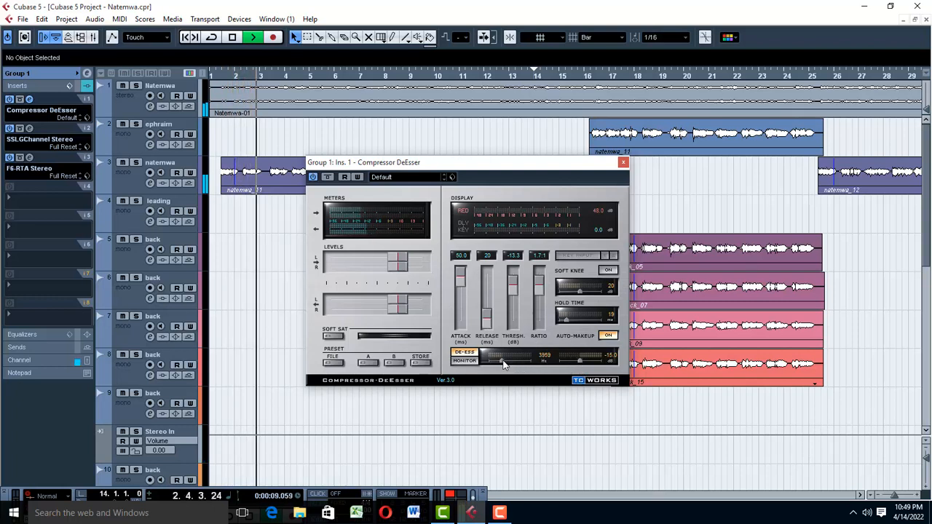
{"action": "left_click_drag", "start_coordinate": [503, 362], "coordinate": [507, 365]}
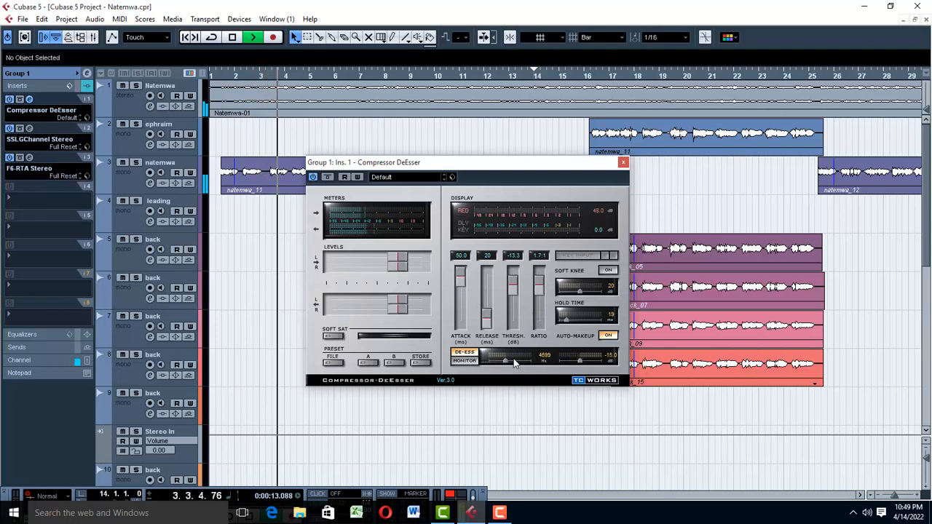
{"action": "left_click_drag", "start_coordinate": [508, 365], "coordinate": [521, 362]}
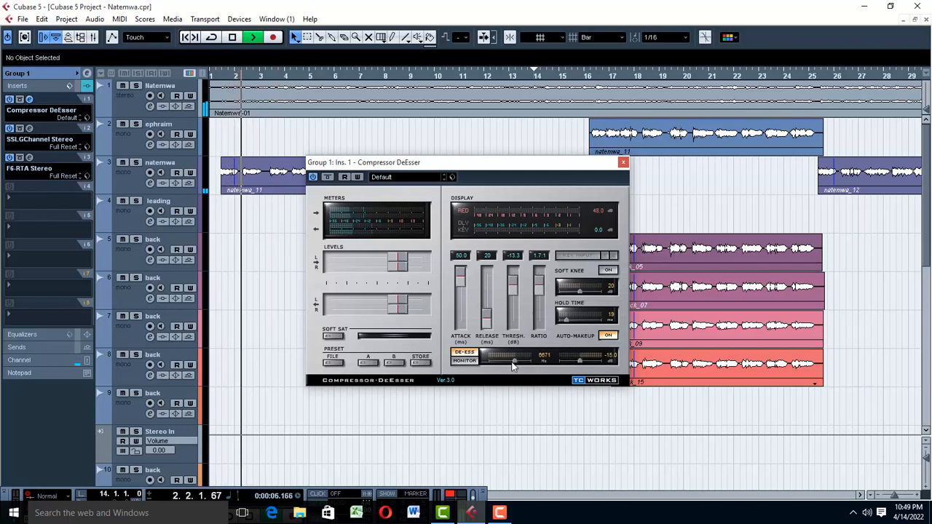
{"action": "left_click_drag", "start_coordinate": [517, 365], "coordinate": [515, 366]}
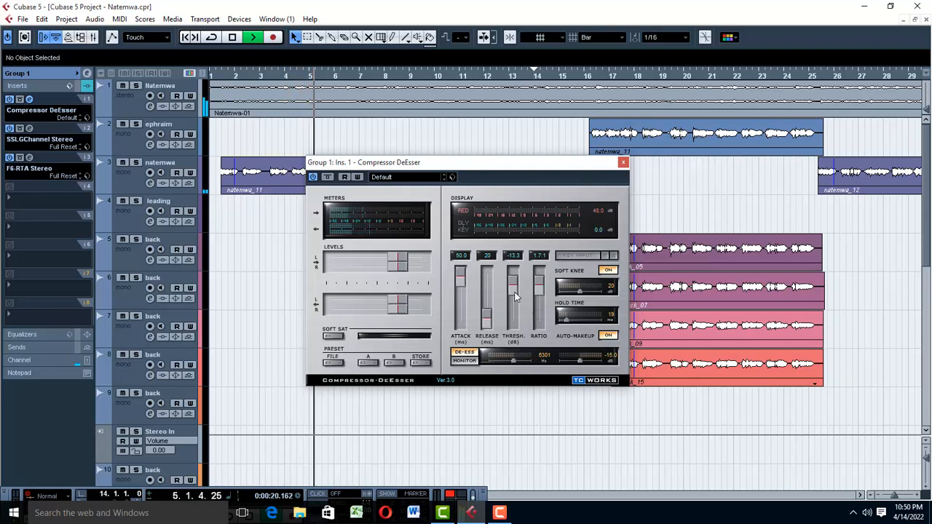
Replay the vocal and set the Compressor DeEsser's ratio to 1.8:1 and threshold to -15.0 dB
{"action": "key", "text": "space"}
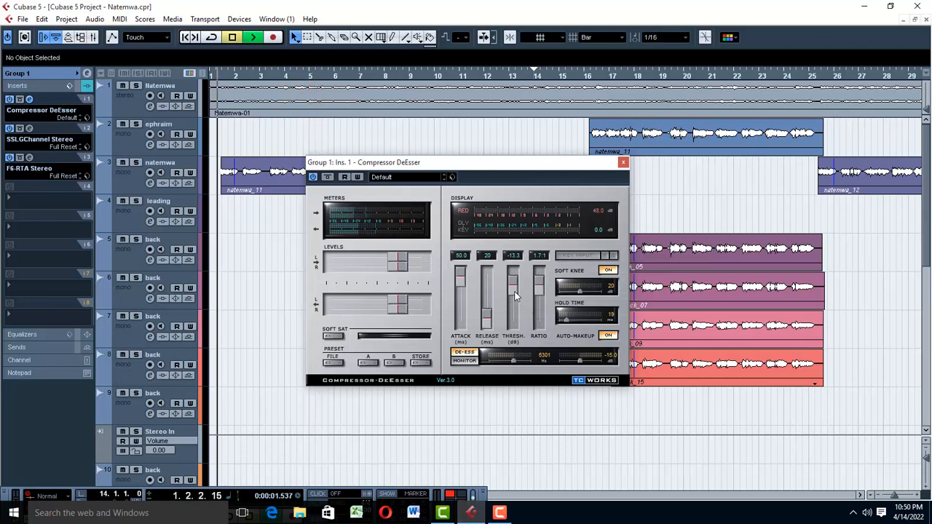
{"action": "key", "text": "space"}
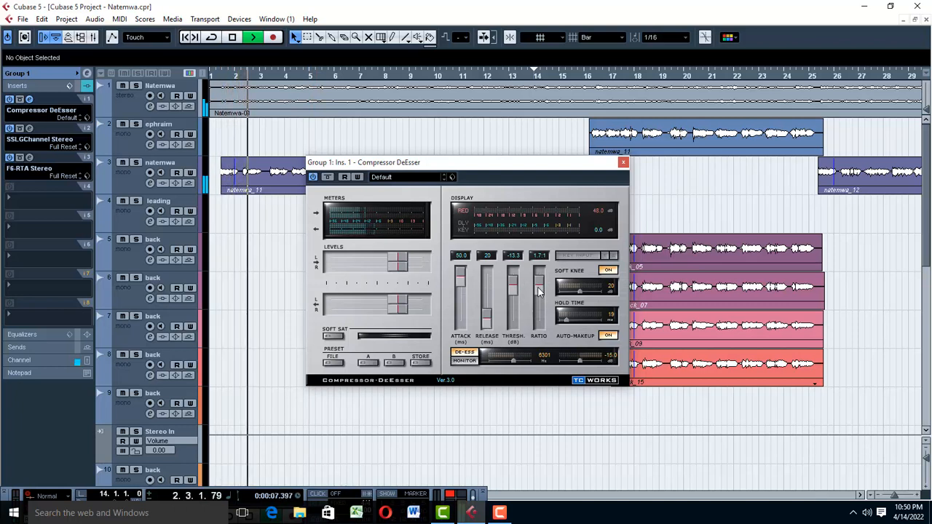
{"action": "left_click_drag", "start_coordinate": [538, 288], "coordinate": [538, 289]}
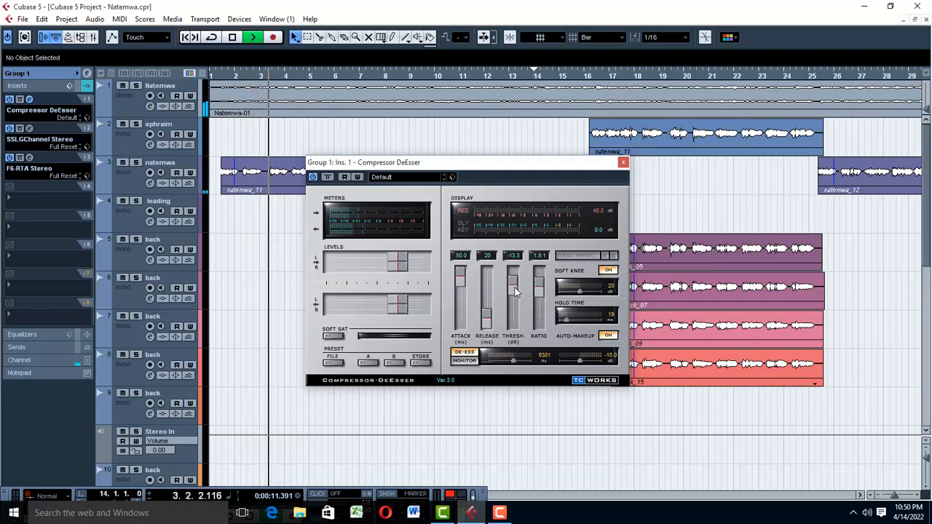
{"action": "left_click_drag", "start_coordinate": [515, 290], "coordinate": [515, 292]}
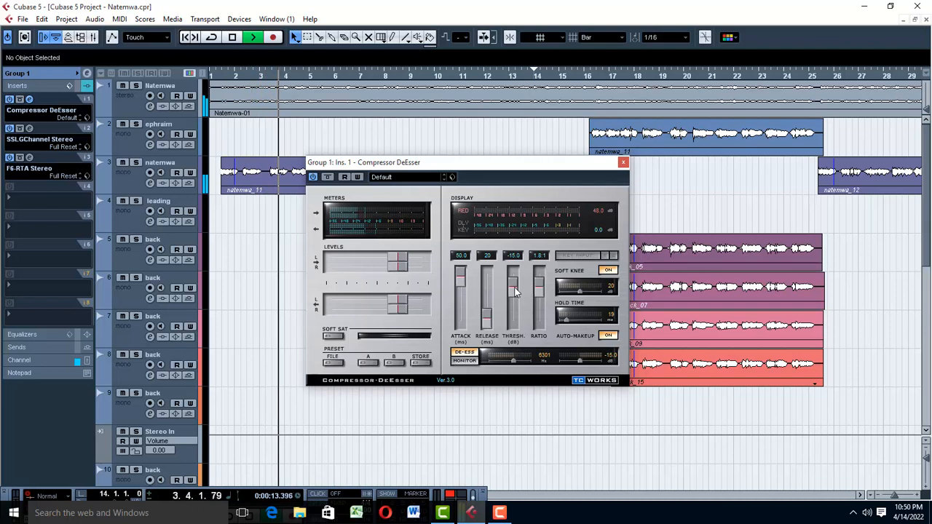
Replay the song from the vocal entry to check the de-essed sound, close the Compressor DeEsser window and save the project
{"action": "key", "text": "space"}
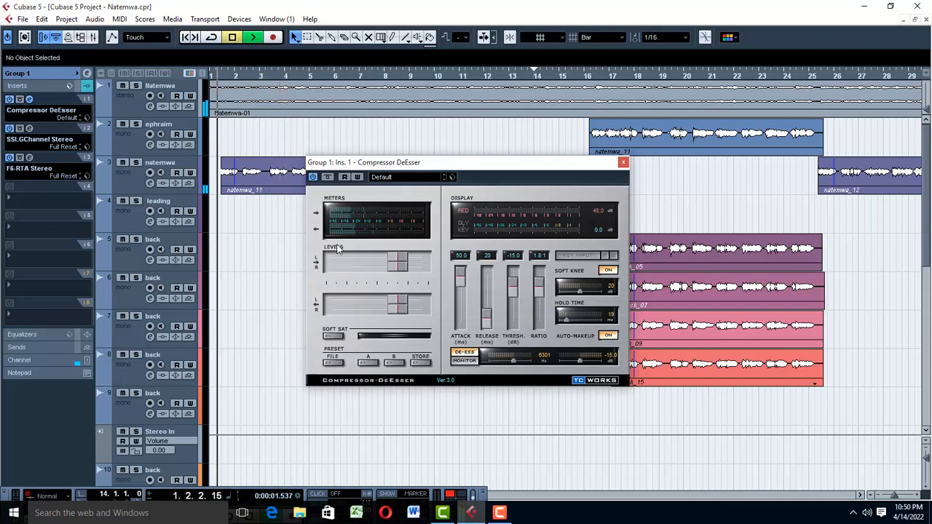
{"action": "key", "text": "space"}
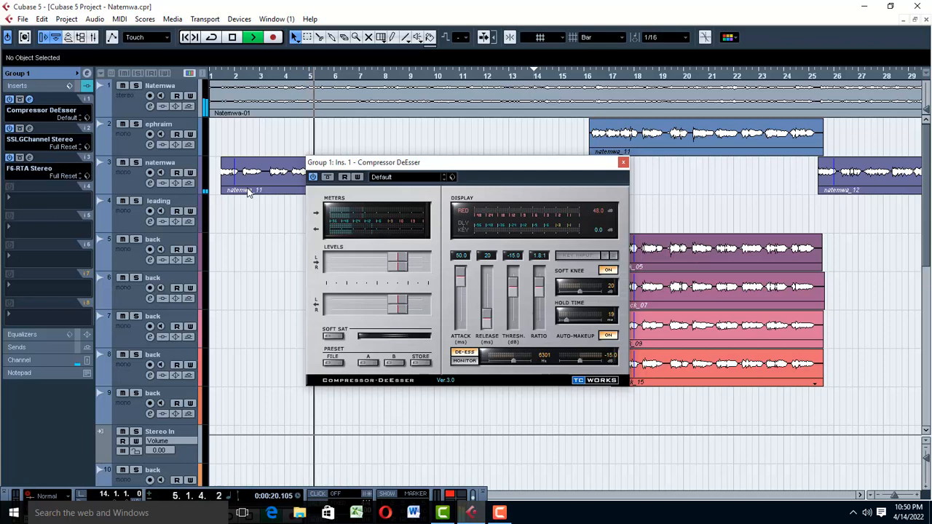
{"action": "left_click", "coordinate": [623, 162]}
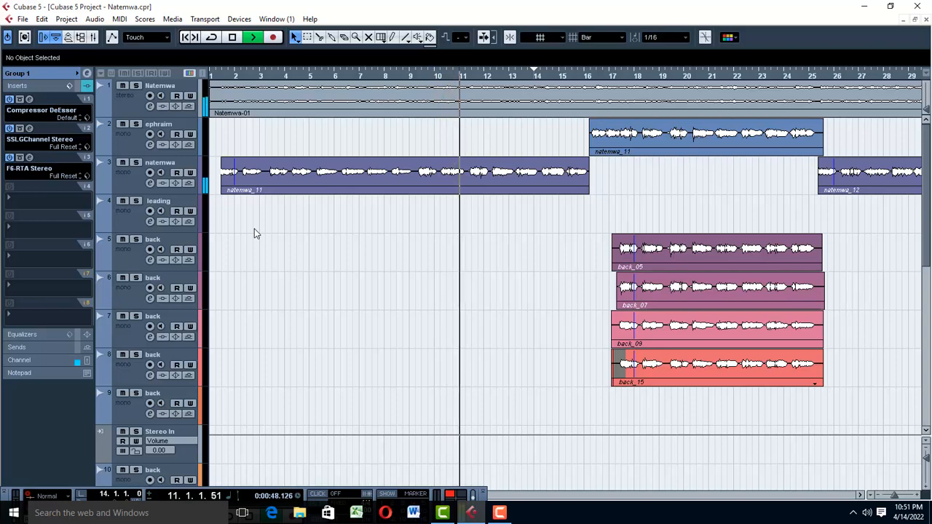
{"action": "left_click", "coordinate": [23, 19]}
{"action": "left_click", "coordinate": [41, 100]}
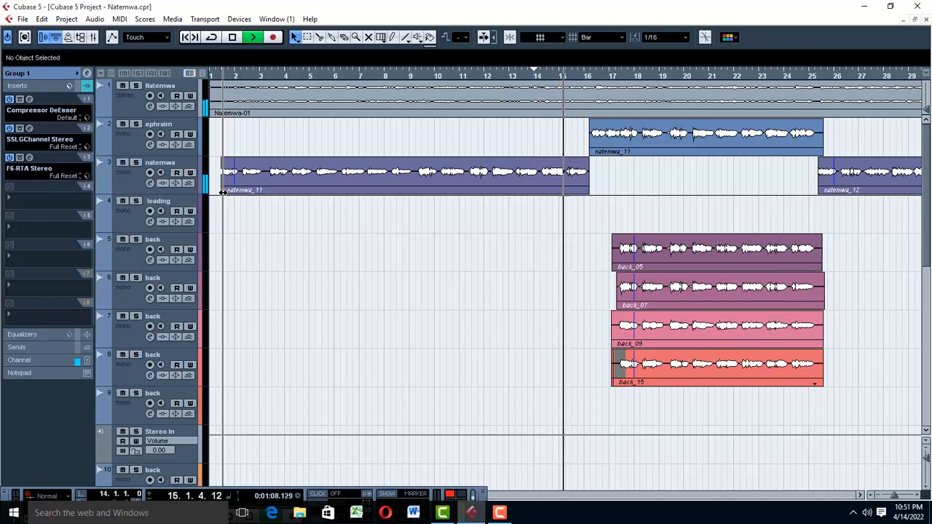
{"action": "key", "text": "space"}
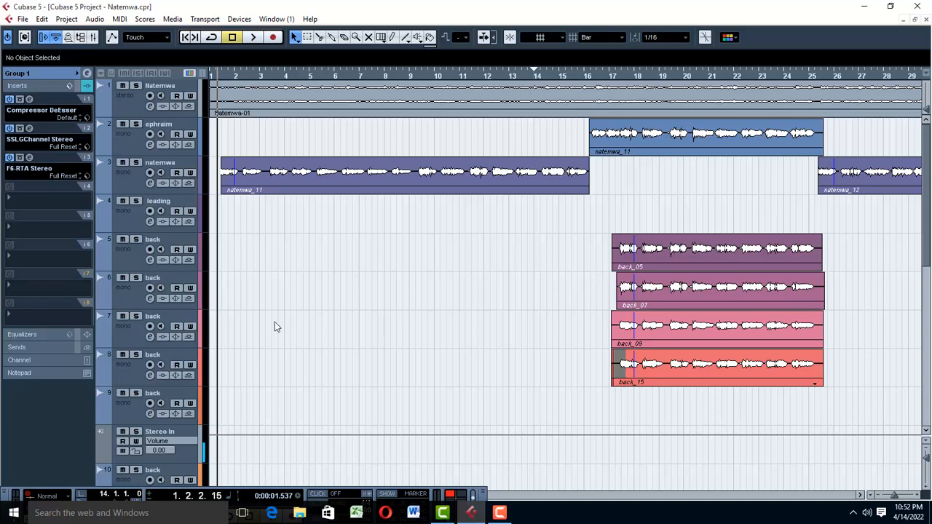
Route Group 1's first send to FX 1-Reverb A, activate it and briefly check the H-Reverb Stereo window it feeds
{"action": "scroll", "coordinate": [275, 324], "scroll_direction": "down", "scroll_amount": 2}
{"action": "scroll", "coordinate": [275, 327], "scroll_direction": "up", "scroll_amount": 2}
{"action": "scroll", "coordinate": [329, 359], "scroll_direction": "down", "scroll_amount": 6}
{"action": "scroll", "coordinate": [285, 377], "scroll_direction": "down", "scroll_amount": 2}
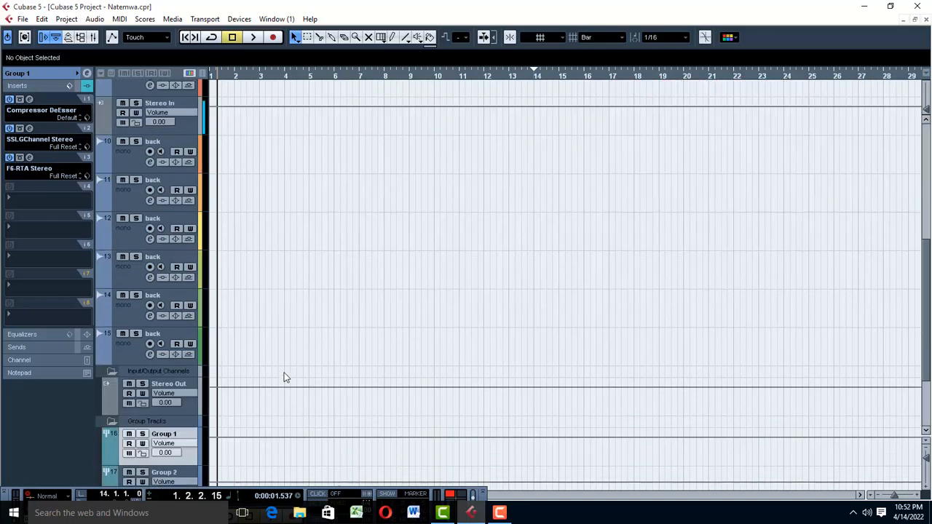
{"action": "scroll", "coordinate": [272, 431], "scroll_direction": "down", "scroll_amount": 3}
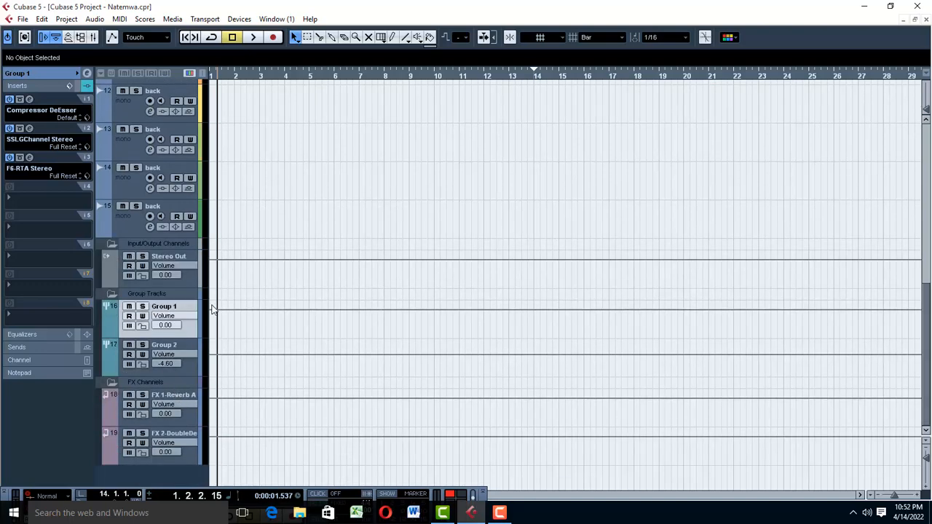
{"action": "left_click", "coordinate": [25, 350]}
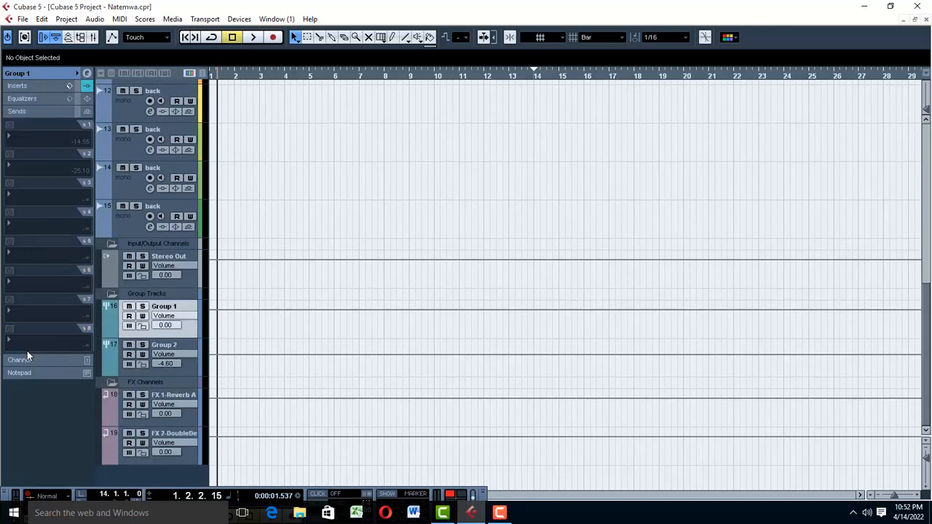
{"action": "left_click", "coordinate": [34, 138]}
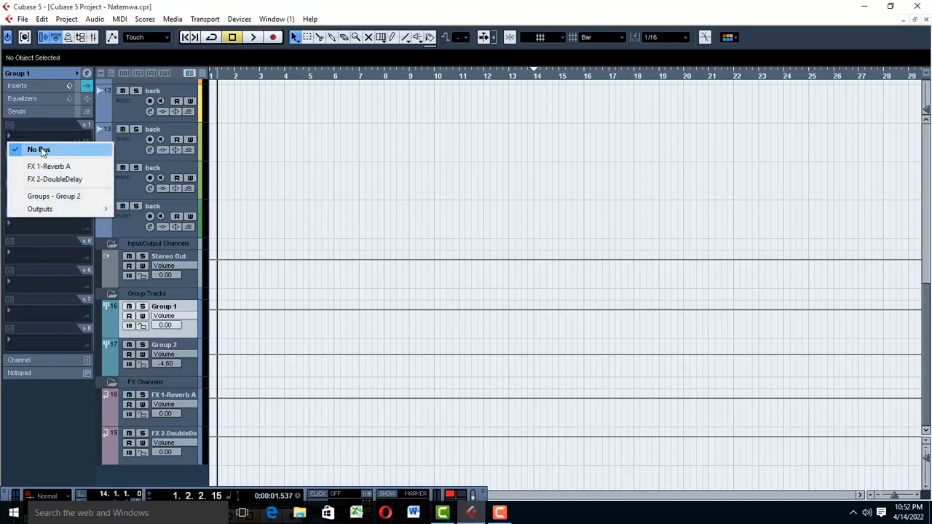
{"action": "left_click", "coordinate": [49, 169]}
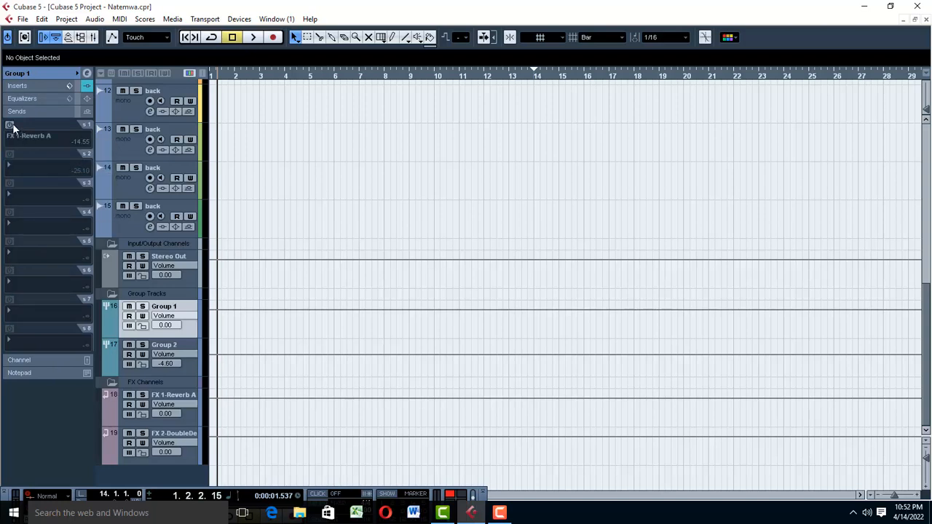
{"action": "left_click", "coordinate": [9, 124]}
{"action": "left_click", "coordinate": [30, 126]}
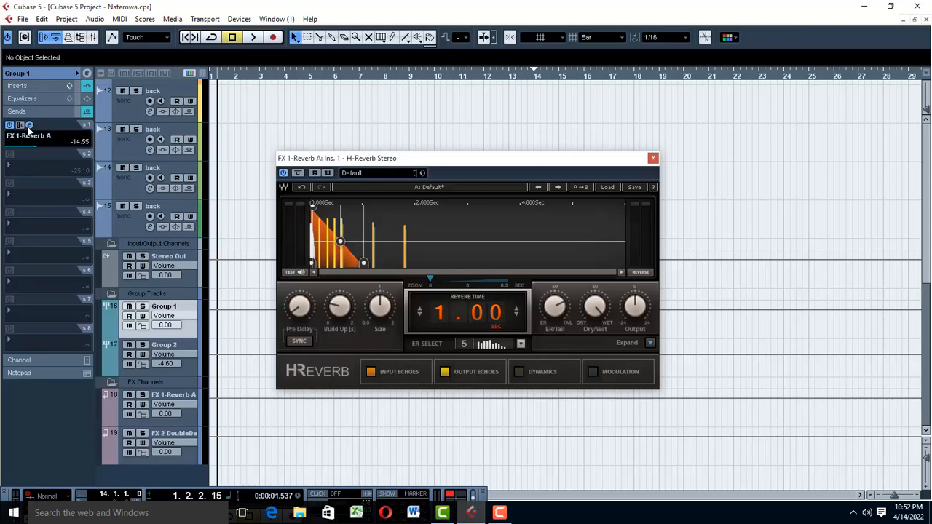
{"action": "left_click", "coordinate": [29, 126]}
{"action": "left_click", "coordinate": [29, 126]}
{"action": "left_click", "coordinate": [29, 126]}
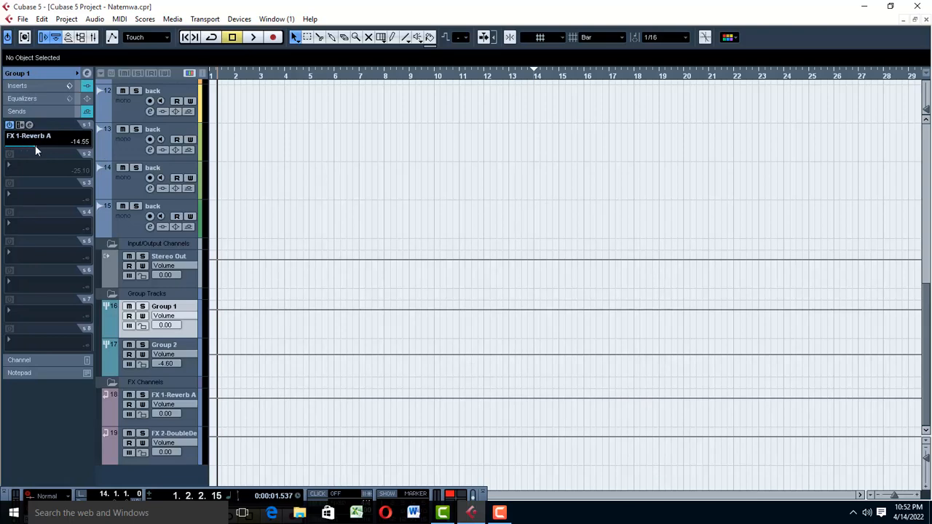
Set Group 1's send level to FX 1-Reverb A to -17.71 while listening to the vocal
{"action": "left_click_drag", "start_coordinate": [35, 145], "coordinate": [34, 144]}
{"action": "scroll", "coordinate": [350, 171], "scroll_direction": "up", "scroll_amount": 10}
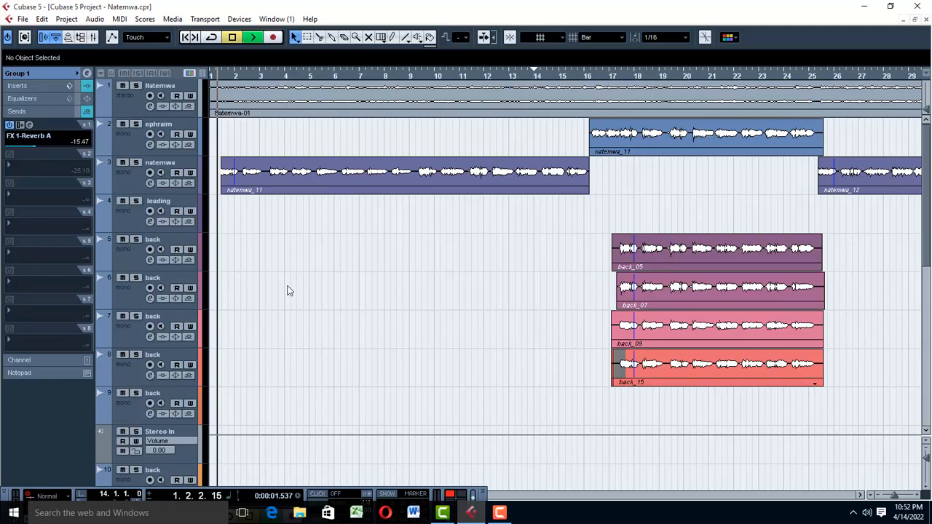
{"action": "key", "text": "space"}
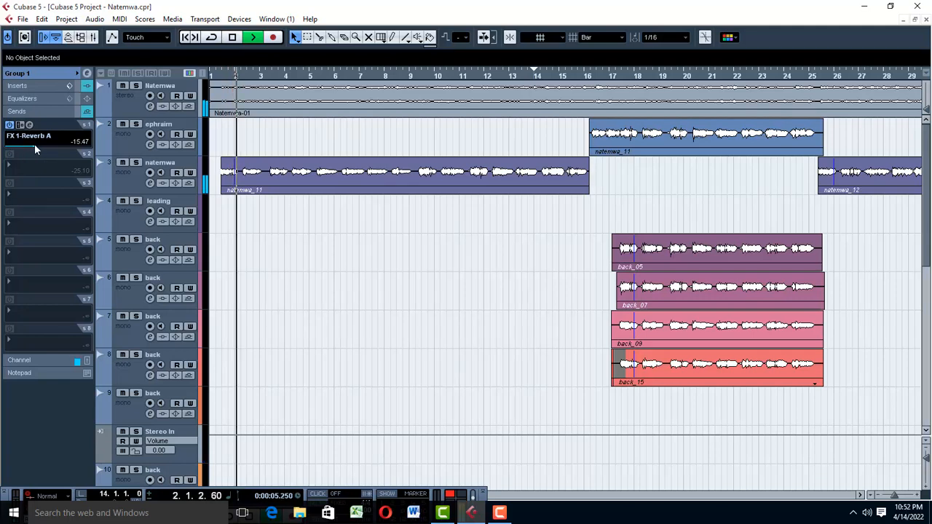
{"action": "scroll", "coordinate": [35, 146], "scroll_direction": "down", "scroll_amount": 2}
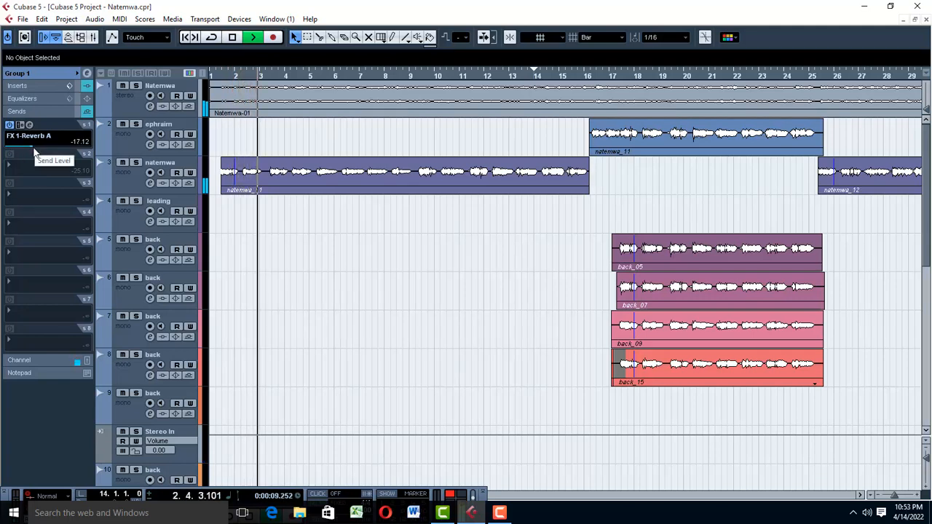
{"action": "scroll", "coordinate": [33, 150], "scroll_direction": "down", "scroll_amount": 1}
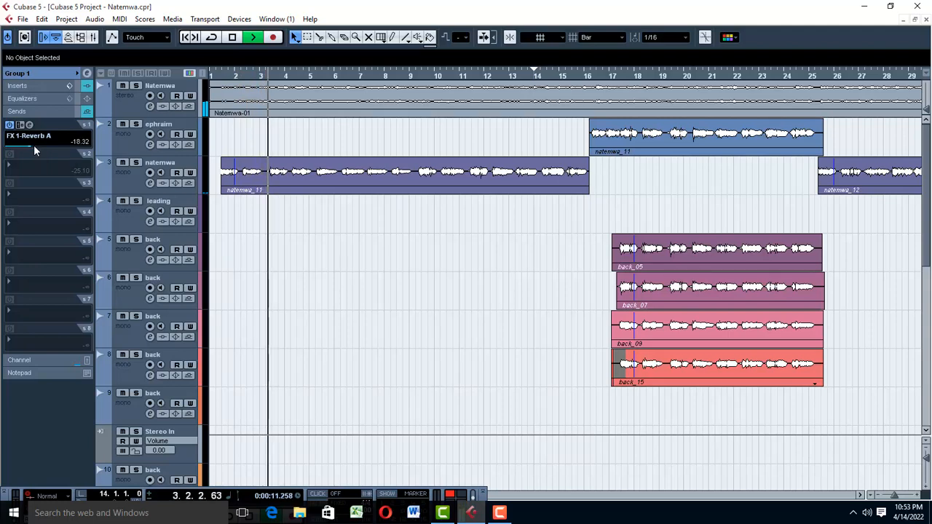
{"action": "scroll", "coordinate": [34, 150], "scroll_direction": "up", "scroll_amount": 1}
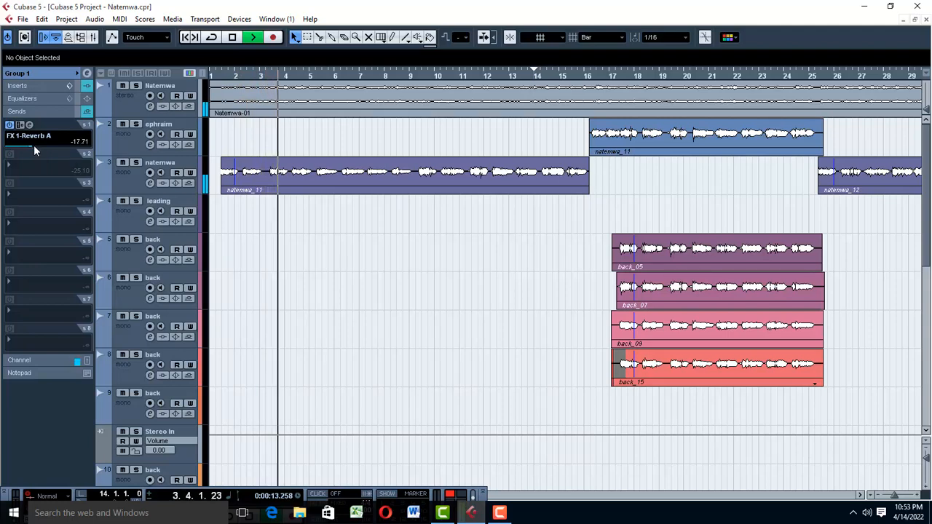
In the send's H-Reverb, turn on pre-delay sync and Modulation, leaving Dynamics off after trying it
{"action": "left_click", "coordinate": [30, 125]}
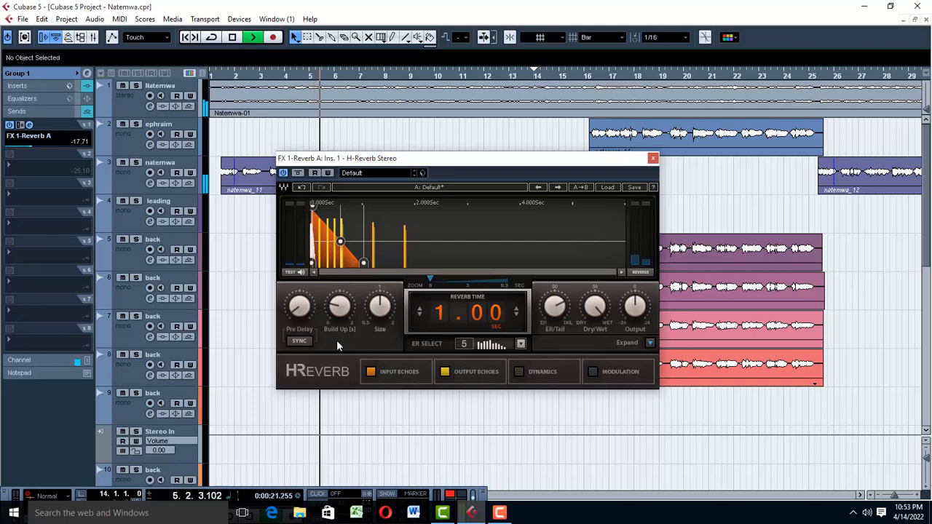
{"action": "left_click", "coordinate": [298, 341]}
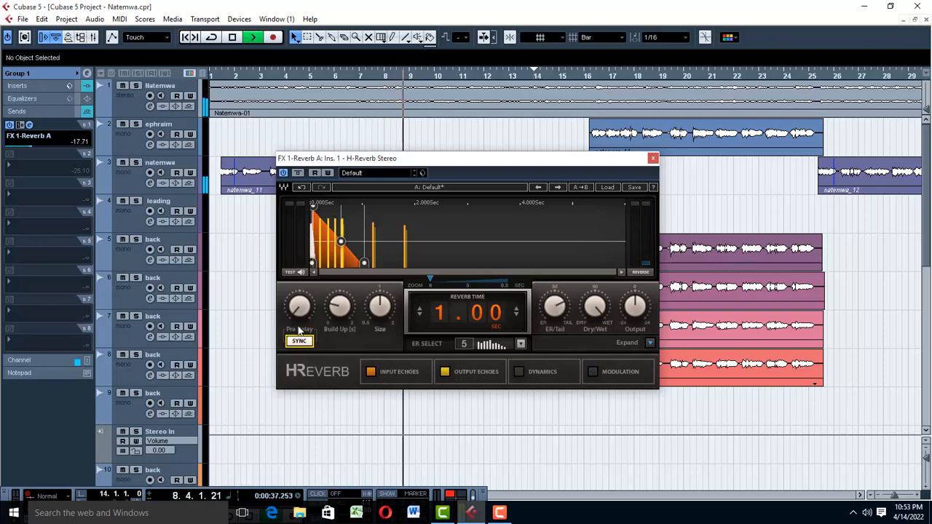
{"action": "left_click", "coordinate": [520, 373]}
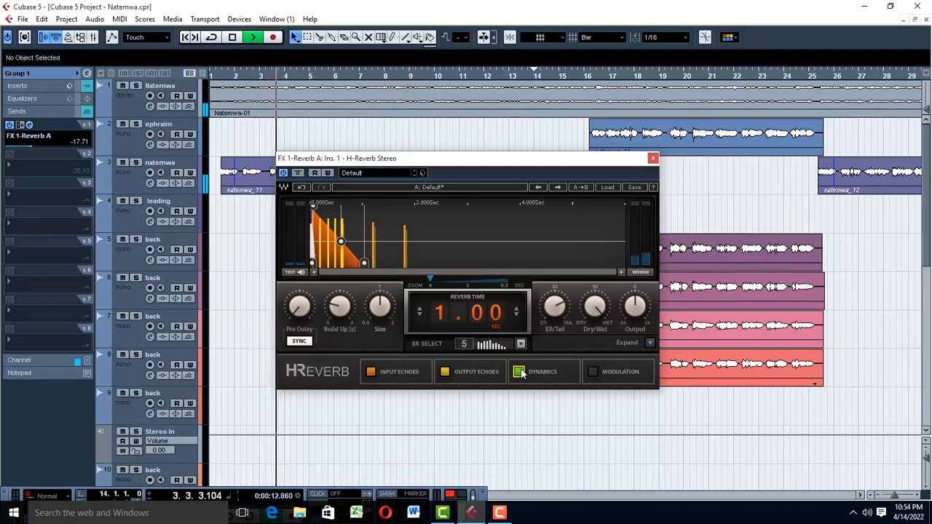
{"action": "left_click", "coordinate": [519, 372]}
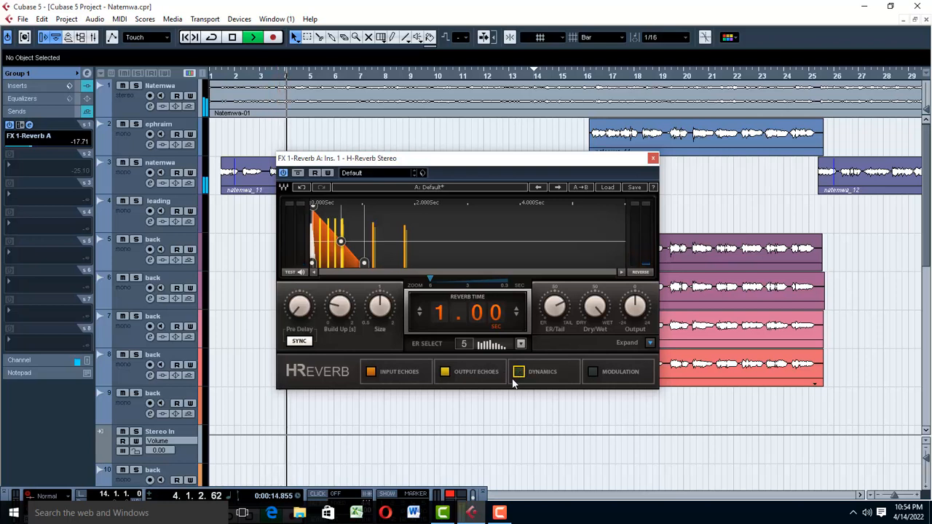
{"action": "left_click", "coordinate": [593, 372]}
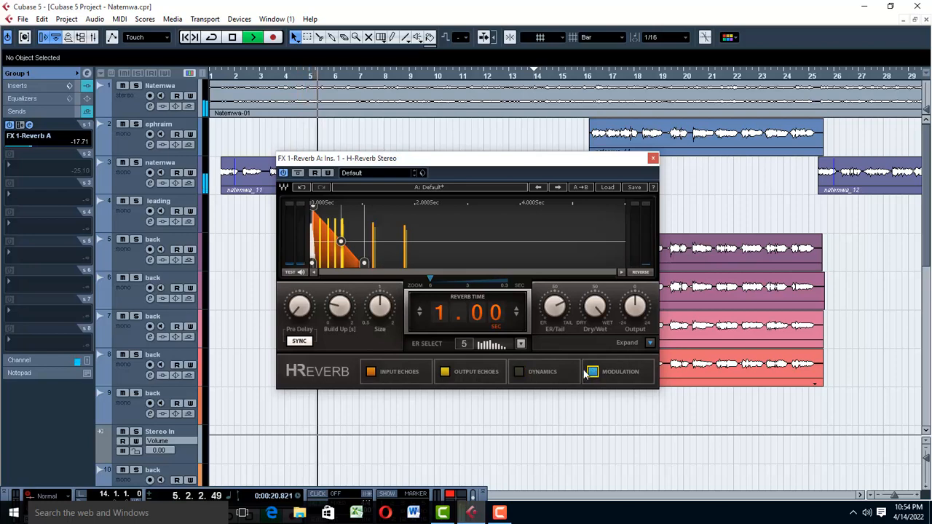
Expand H-Reverb's full controls, set the damping HiRatio to 0.84 and HiFreq to 4423, and switch Analog on
{"action": "left_click", "coordinate": [651, 343]}
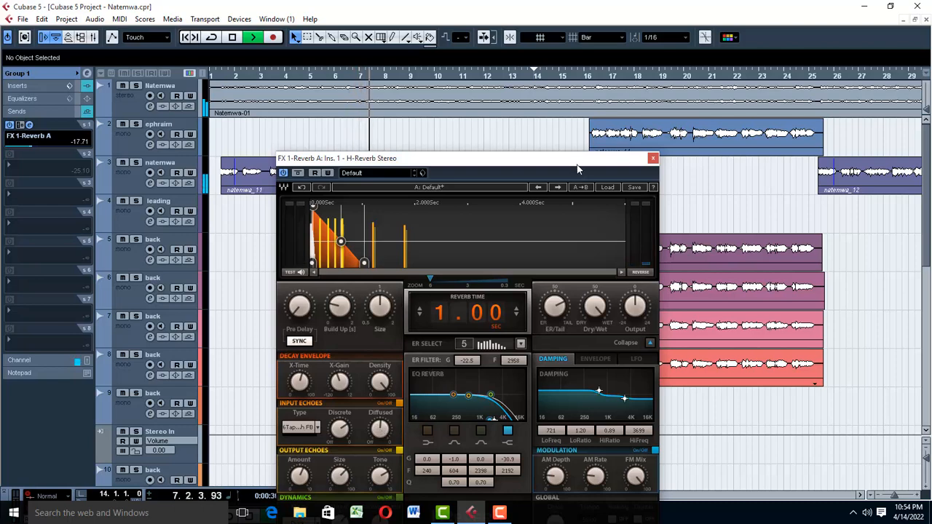
{"action": "left_click_drag", "start_coordinate": [566, 162], "coordinate": [523, 146]}
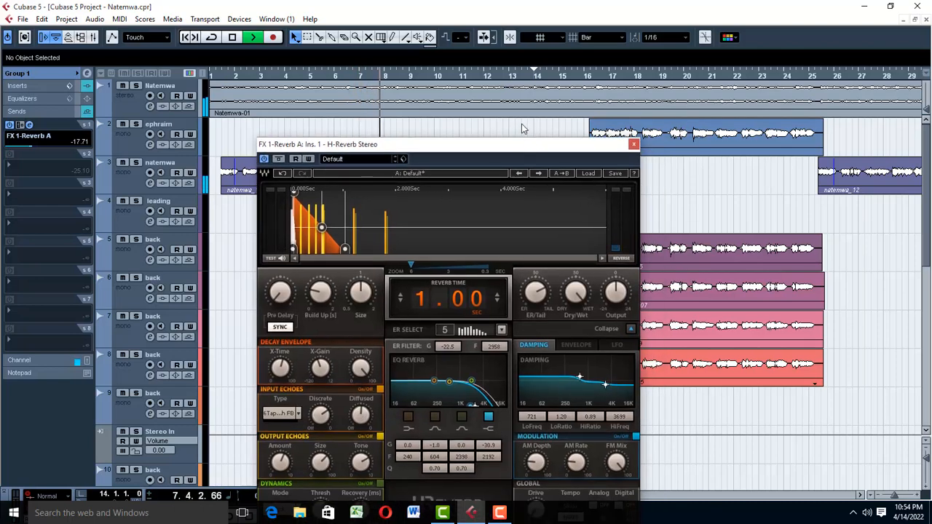
{"action": "left_click_drag", "start_coordinate": [508, 125], "coordinate": [516, 103]}
{"action": "key", "text": "space"}
{"action": "key", "text": "space"}
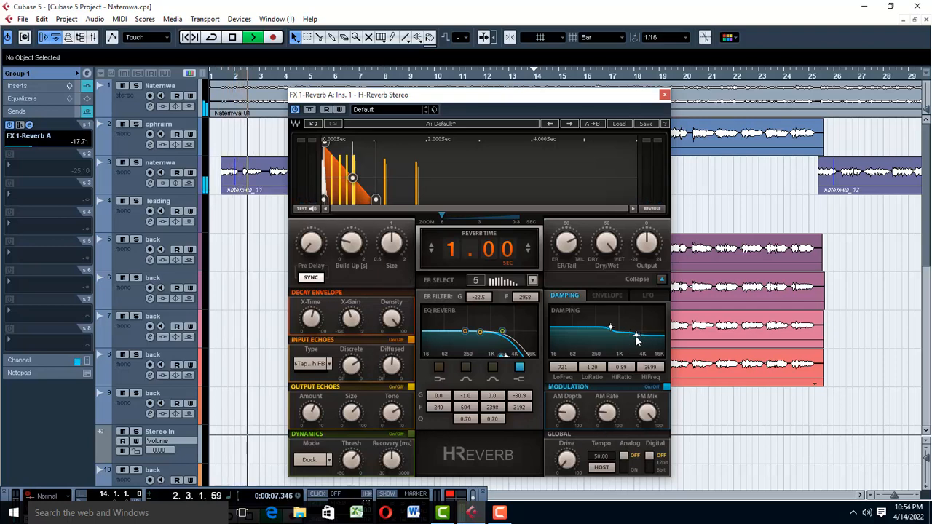
{"action": "mouse_move", "coordinate": [636, 336]}
{"action": "left_mouse_down"}
{"action": "mouse_move", "coordinate": [616, 315]}
{"action": "mouse_move", "coordinate": [623, 334]}
{"action": "mouse_move", "coordinate": [639, 337]}
{"action": "left_mouse_up"}
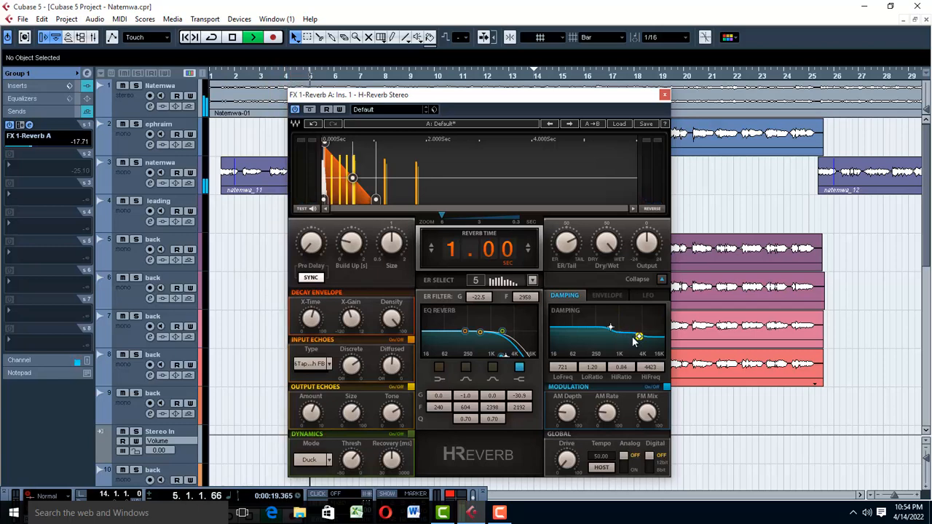
{"action": "key", "text": "space"}
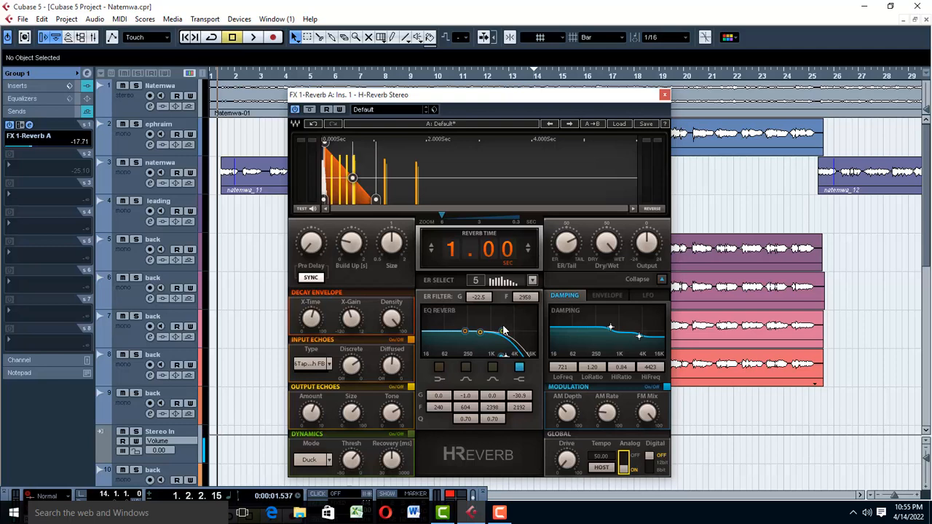
During playback, enable the third band of H-Reverb's EQ with gain 12.0, frequency 15000 and Q 0.26
{"action": "key", "text": "space"}
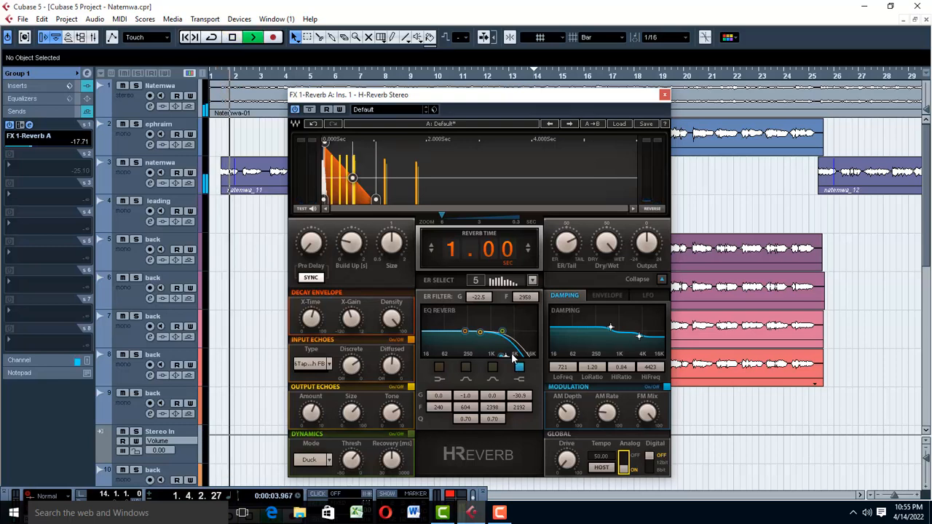
{"action": "left_click_drag", "start_coordinate": [502, 331], "coordinate": [514, 330]}
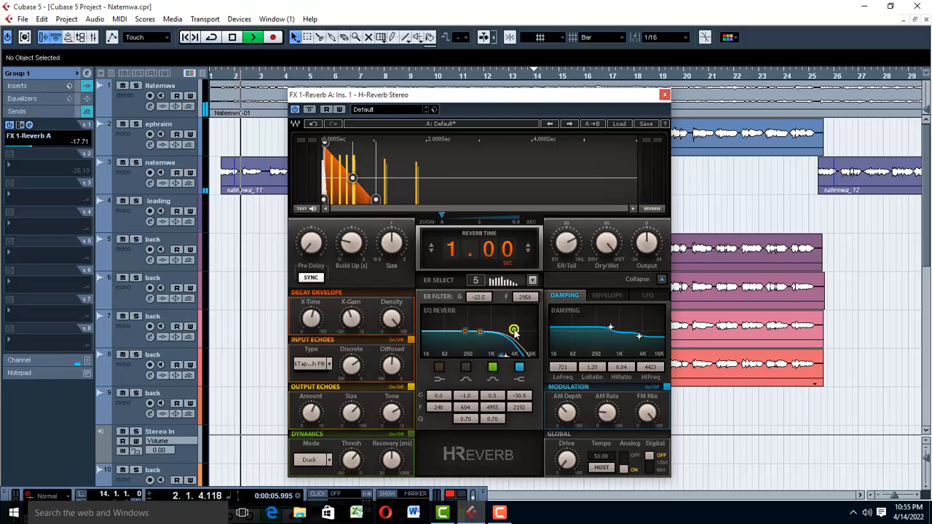
{"action": "left_click", "coordinate": [492, 368]}
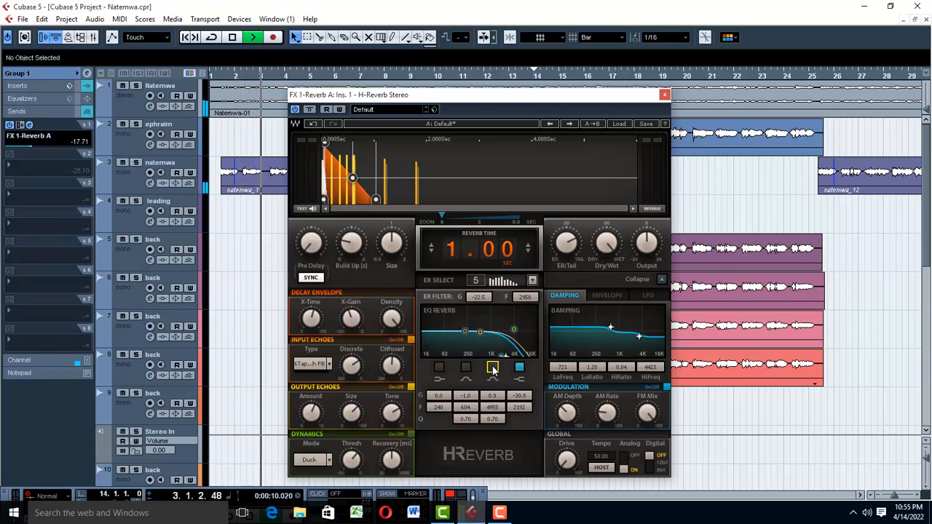
{"action": "left_click_drag", "start_coordinate": [513, 332], "coordinate": [532, 313]}
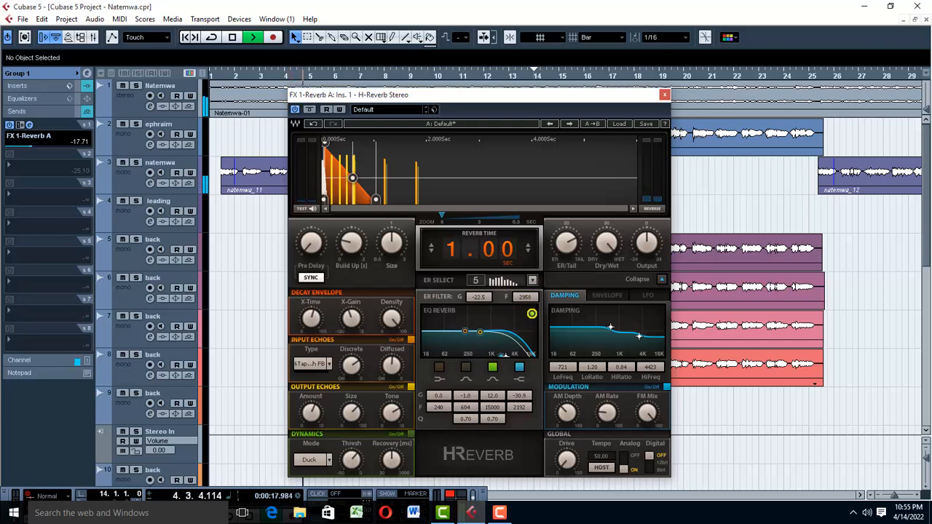
{"action": "left_click", "coordinate": [493, 410]}
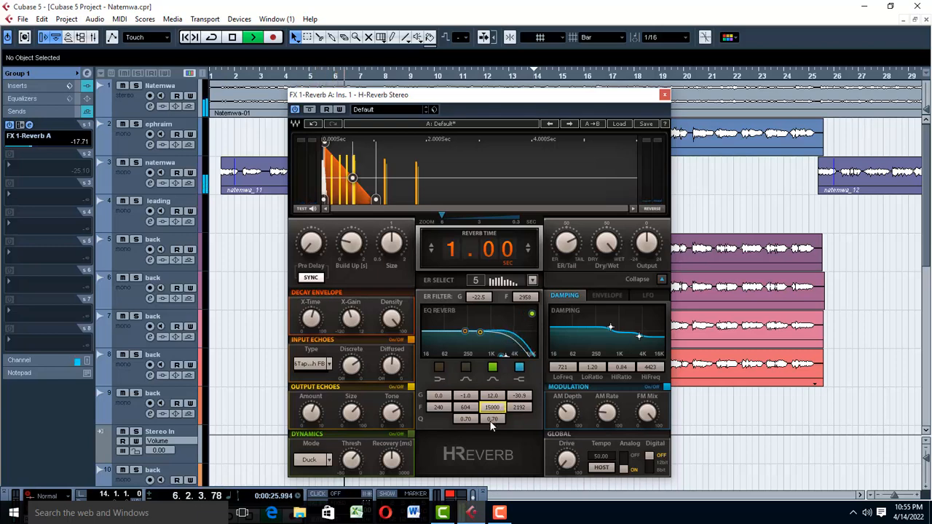
{"action": "left_click_drag", "start_coordinate": [492, 420], "coordinate": [494, 426]}
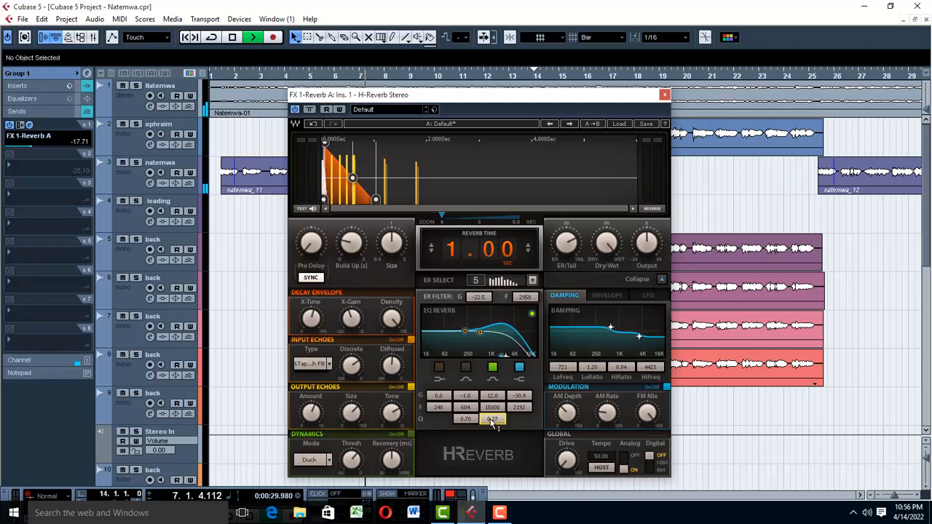
{"action": "left_click_drag", "start_coordinate": [491, 421], "coordinate": [493, 422]}
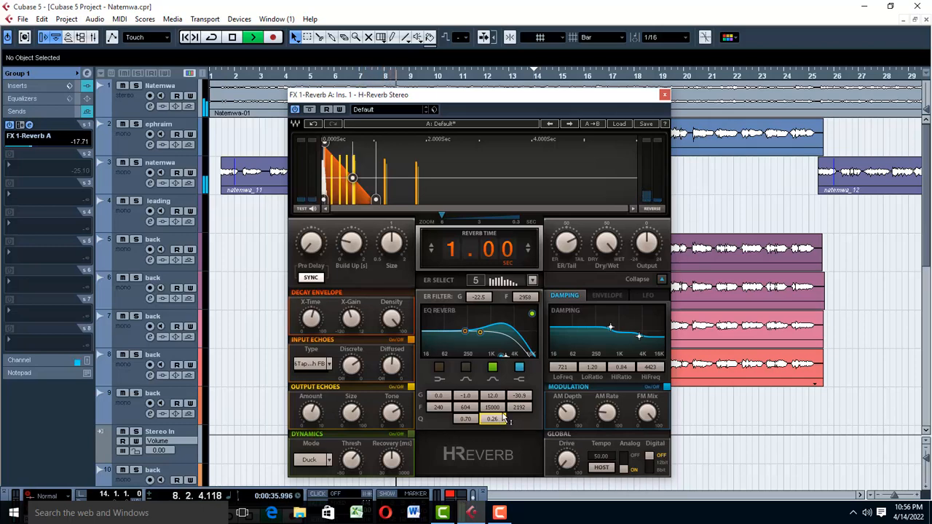
{"action": "key", "text": "space"}
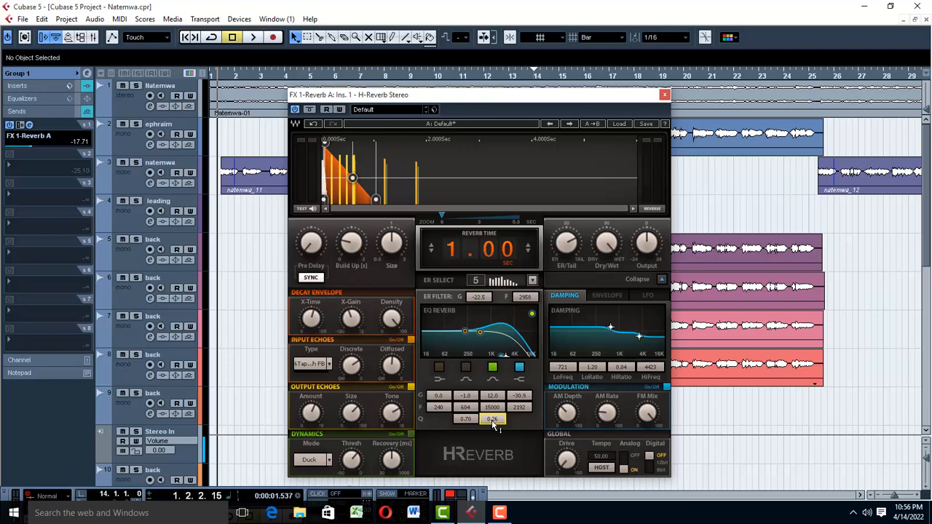
In H-Reverb's EQ, set the third band's gain to 0.9 and Q to 0.41, and the fourth band's gain to -6.0
{"action": "mouse_move", "coordinate": [494, 396]}
{"action": "left_mouse_down"}
{"action": "mouse_move", "coordinate": [500, 410]}
{"action": "mouse_move", "coordinate": [487, 387]}
{"action": "left_mouse_up"}
{"action": "key", "text": "space"}
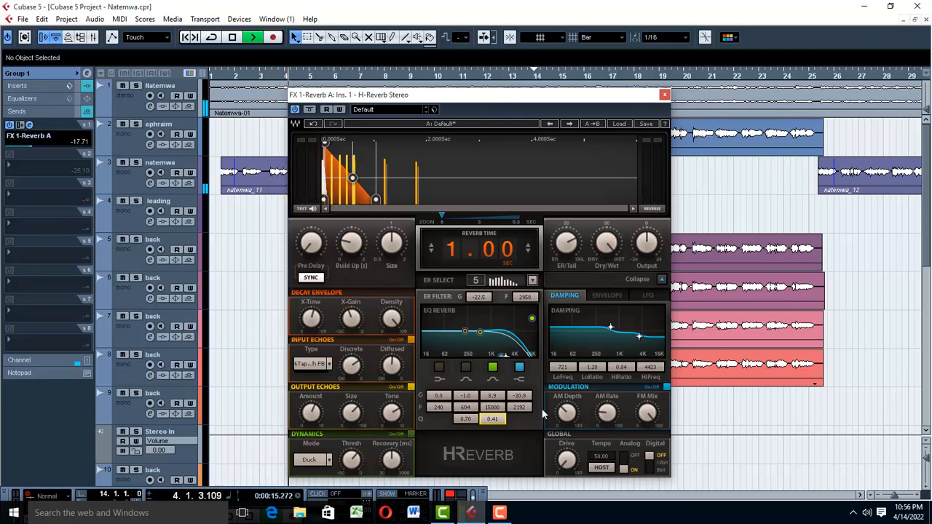
{"action": "left_click_drag", "start_coordinate": [528, 405], "coordinate": [526, 397]}
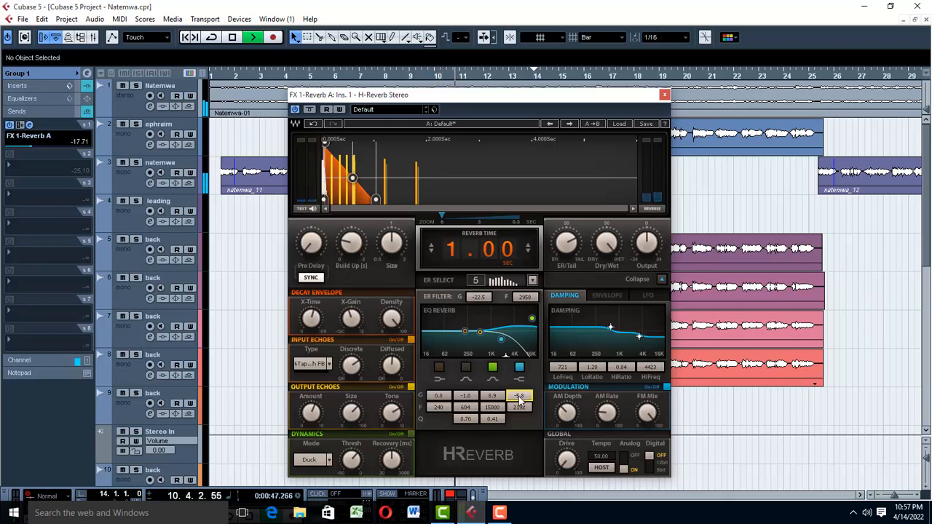
{"action": "scroll", "coordinate": [519, 400], "scroll_direction": "down", "scroll_amount": 1}
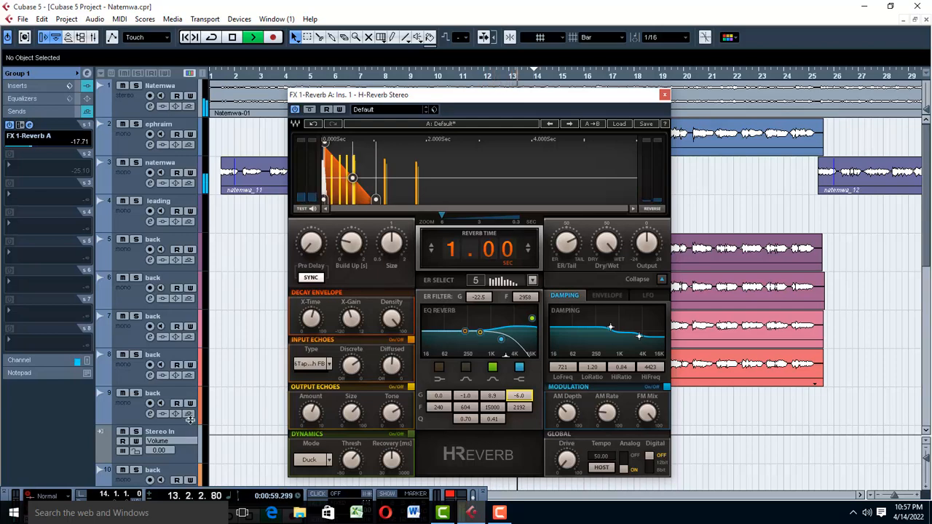
Solo Group 1 to hear the processed vocals alone, unsolo it and stop playback
{"action": "scroll", "coordinate": [240, 426], "scroll_direction": "down", "scroll_amount": 5}
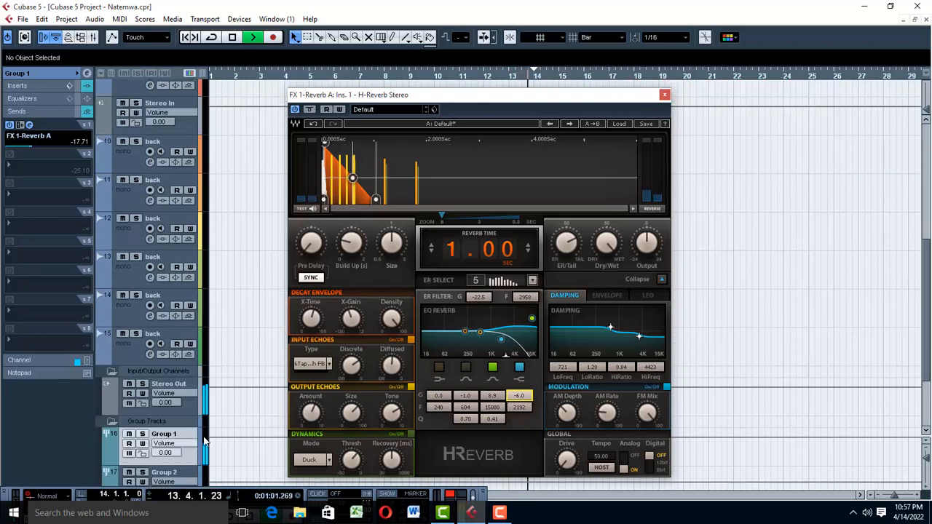
{"action": "left_click", "coordinate": [142, 435]}
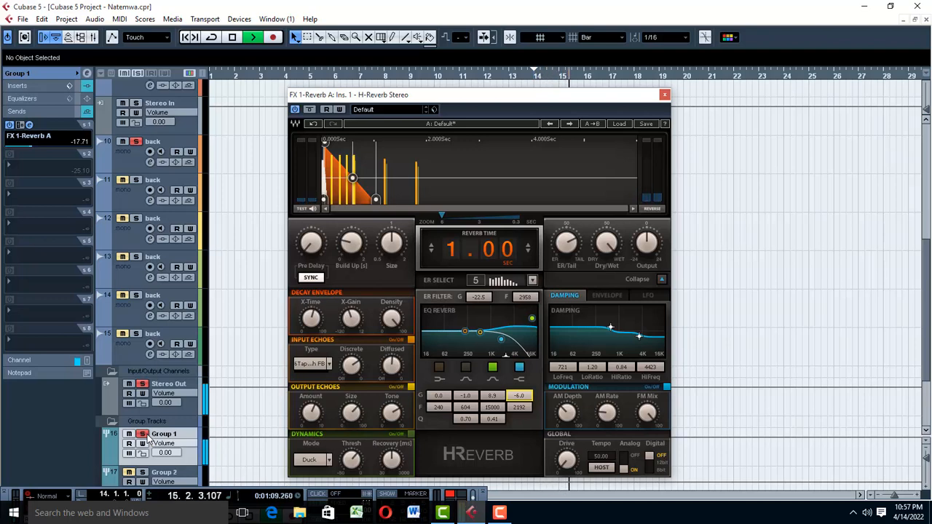
{"action": "left_click", "coordinate": [144, 435]}
{"action": "key", "text": "space"}
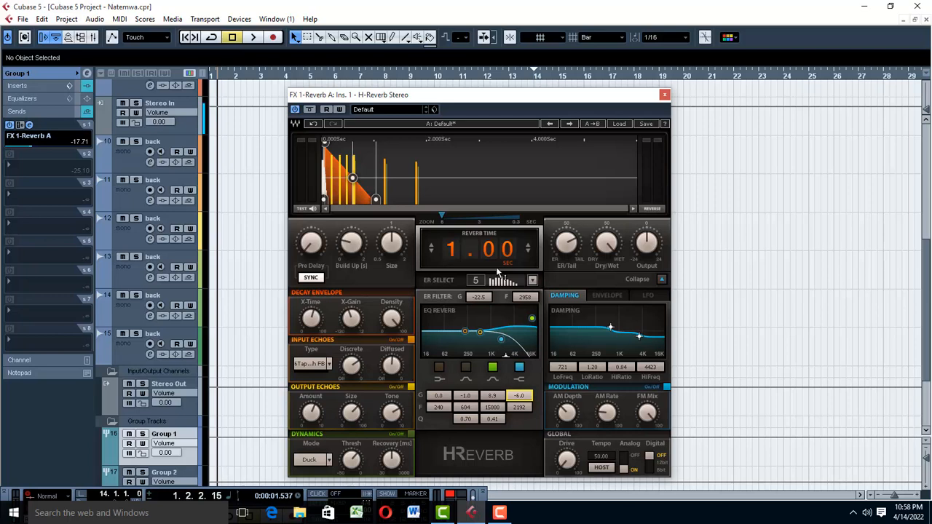
During playback, set H-Reverb's Dynamics to DeEss mode, turn Dynamics on and adjust its threshold and range
{"action": "key", "text": "space"}
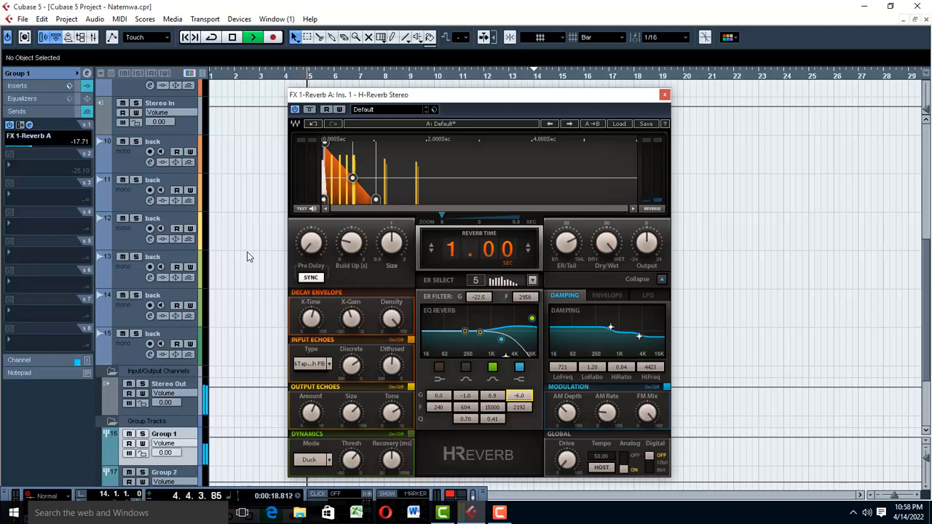
{"action": "left_click", "coordinate": [329, 462]}
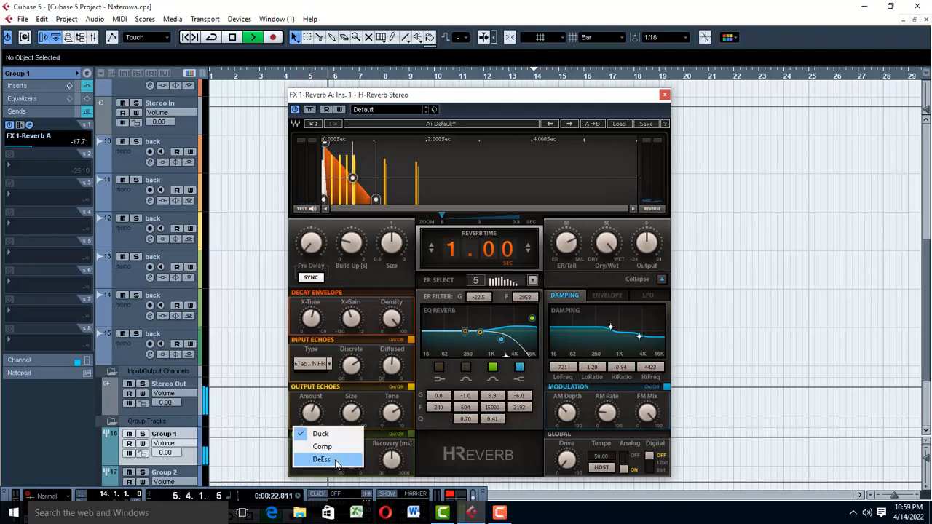
{"action": "left_click", "coordinate": [337, 460]}
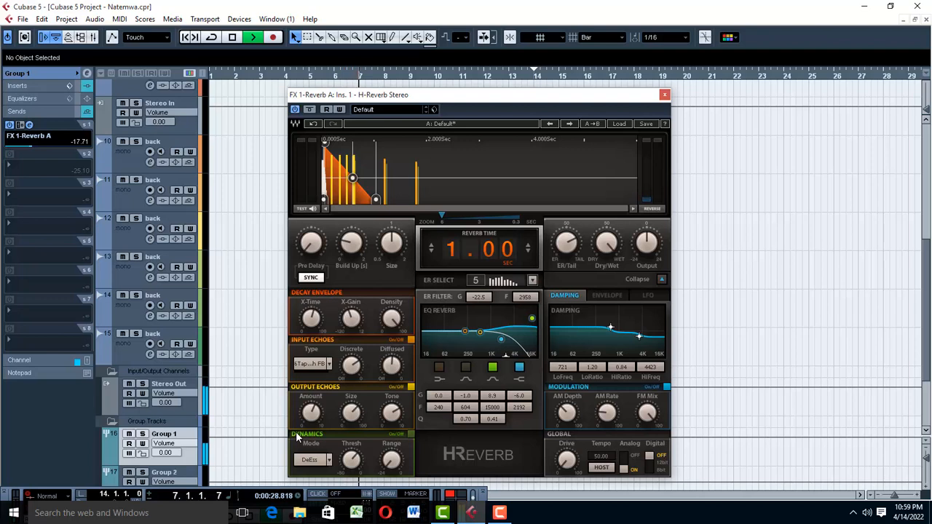
{"action": "left_click", "coordinate": [355, 462]}
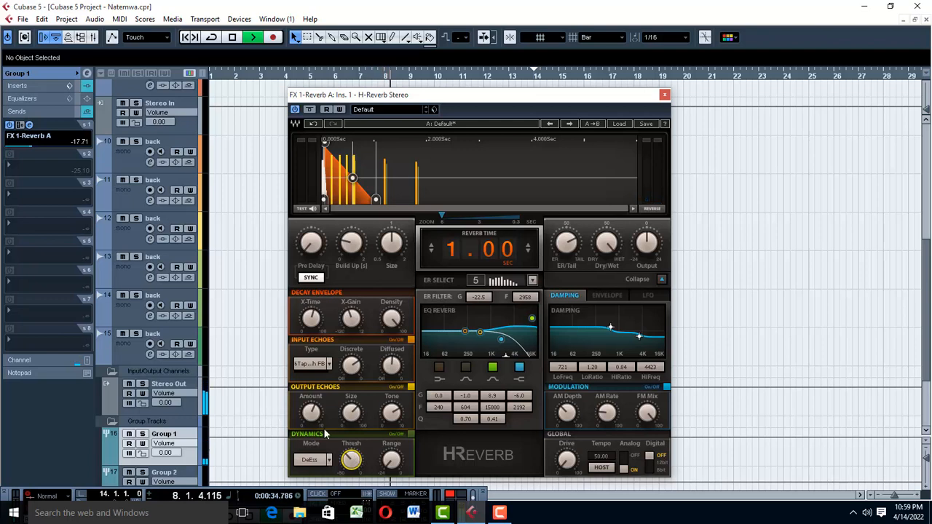
{"action": "mouse_move", "coordinate": [351, 456]}
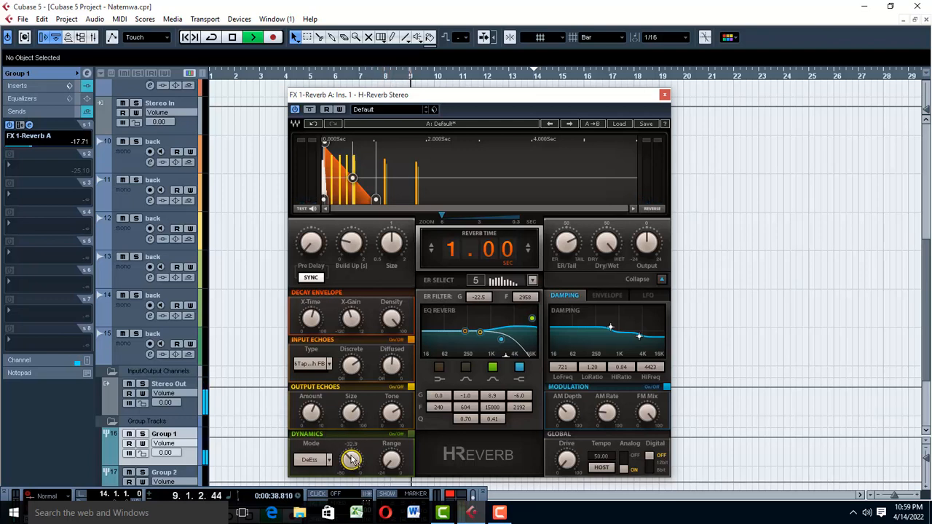
{"action": "mouse_move", "coordinate": [392, 459]}
{"action": "key", "text": "space"}
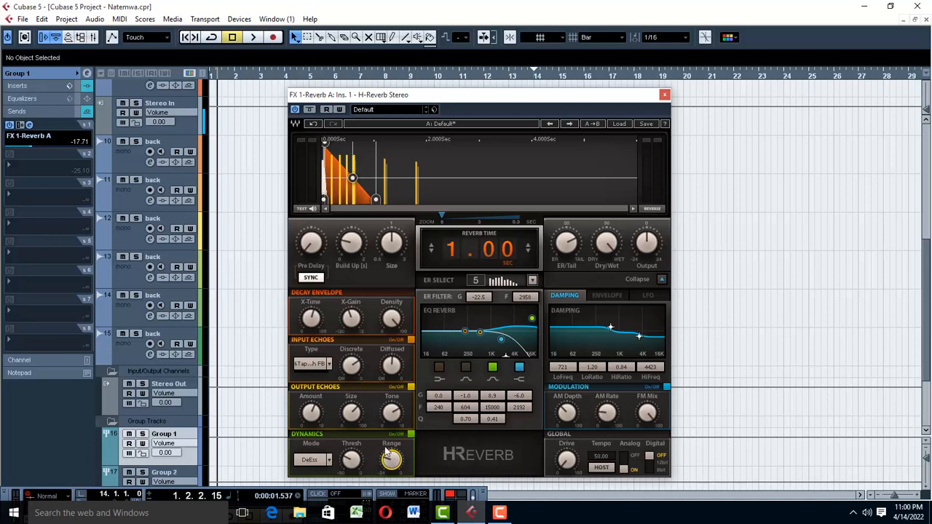
Try the Duck and Comp modes in H-Reverb's Dynamics section and return it to DeEss
{"action": "left_click", "coordinate": [322, 462]}
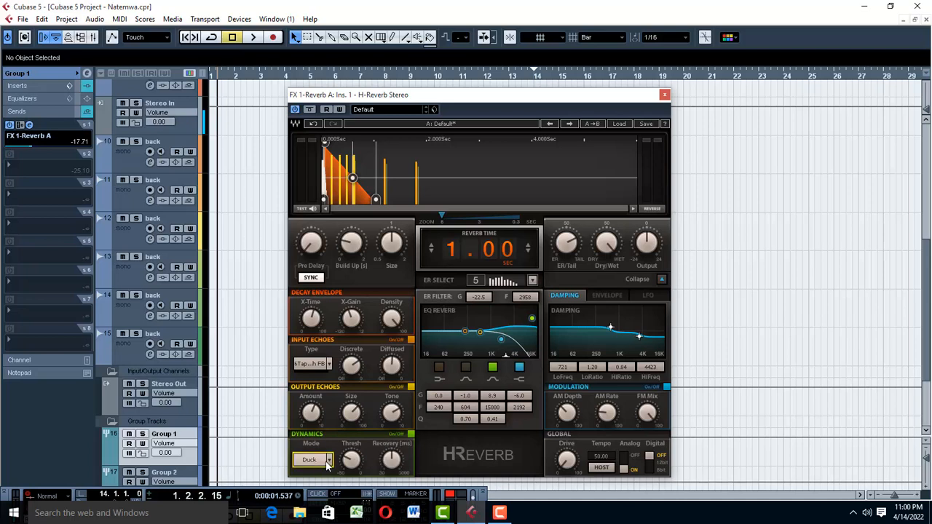
{"action": "left_click", "coordinate": [327, 462]}
{"action": "left_click", "coordinate": [329, 446]}
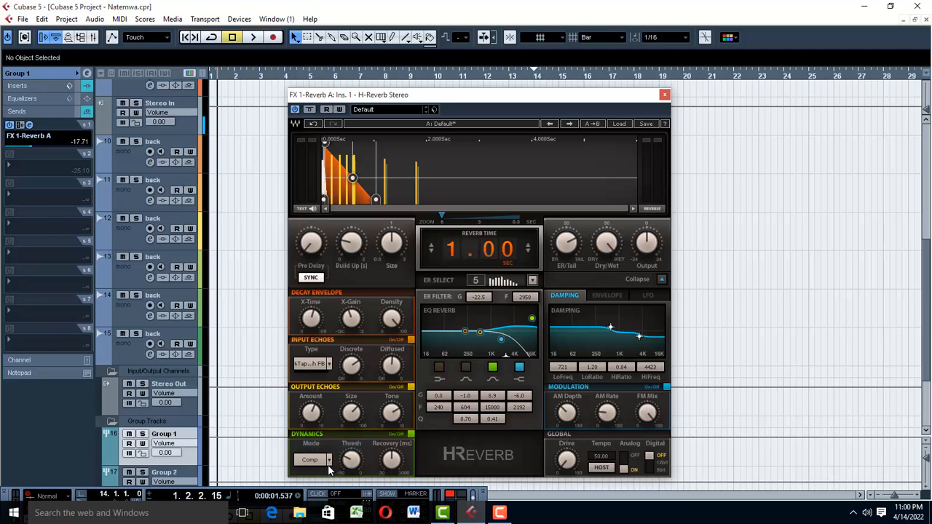
{"action": "left_click", "coordinate": [329, 463]}
{"action": "left_click", "coordinate": [332, 459]}
Set H-Reverb's global Drive to about 15 while listening to the vocal, and stop playback
{"action": "key", "text": "space"}
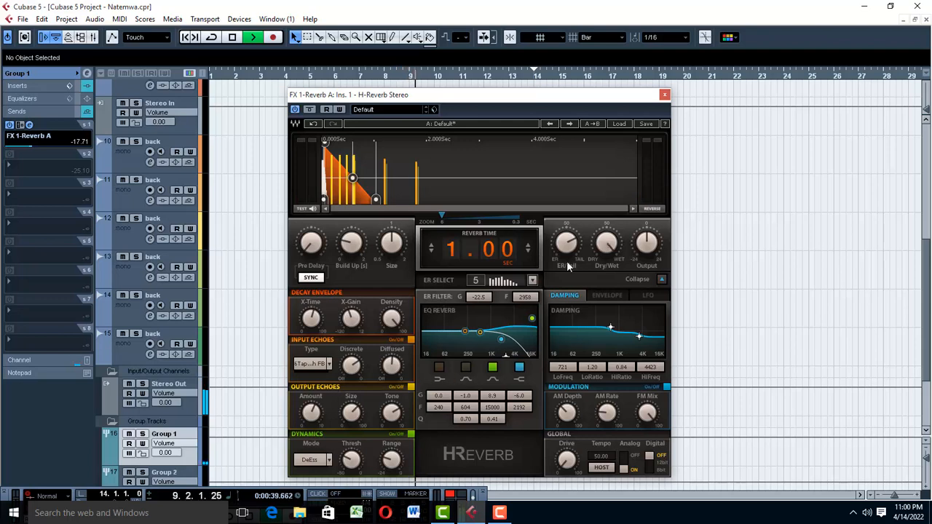
{"action": "mouse_move", "coordinate": [392, 362]}
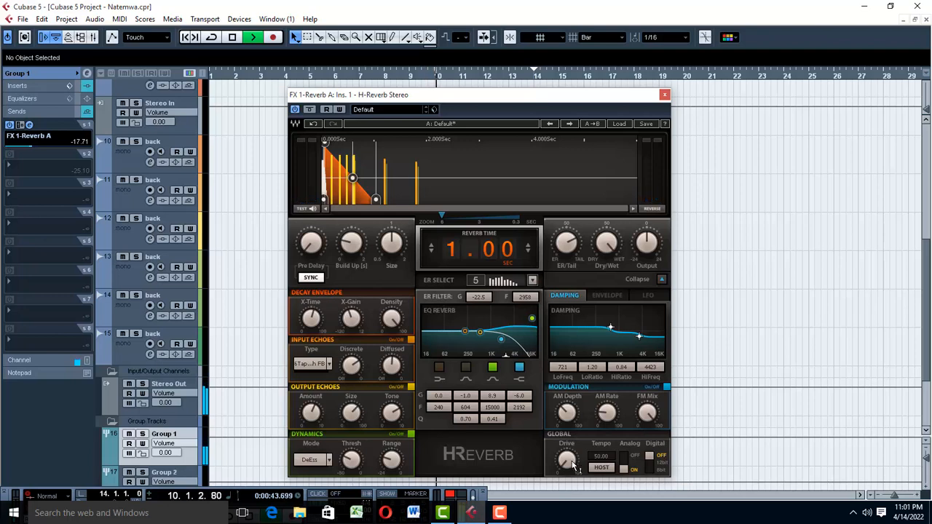
{"action": "mouse_move", "coordinate": [573, 466]}
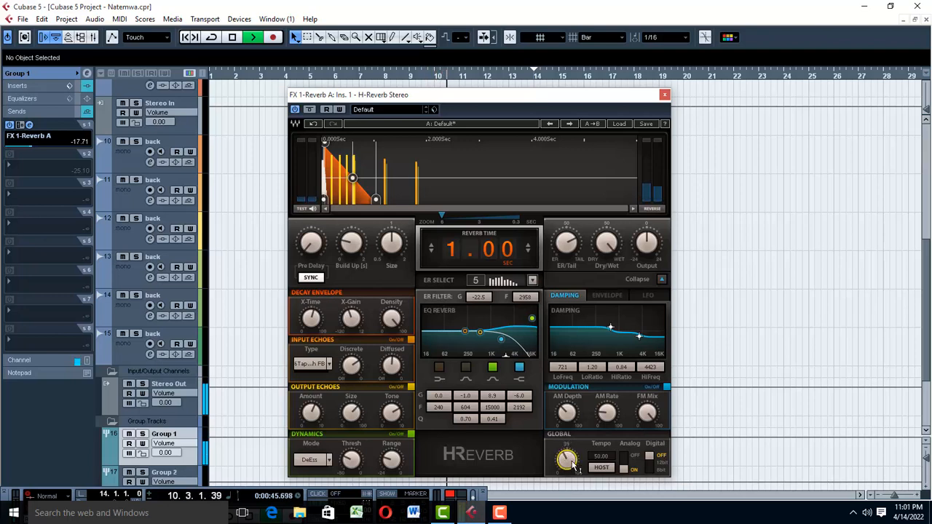
{"action": "scroll", "coordinate": [573, 466], "scroll_direction": "down", "scroll_amount": 5}
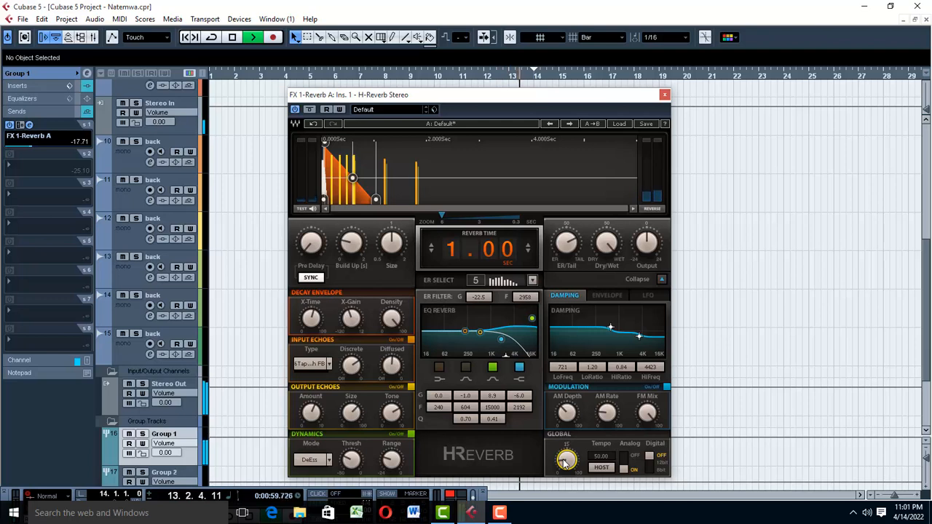
{"action": "key", "text": "space"}
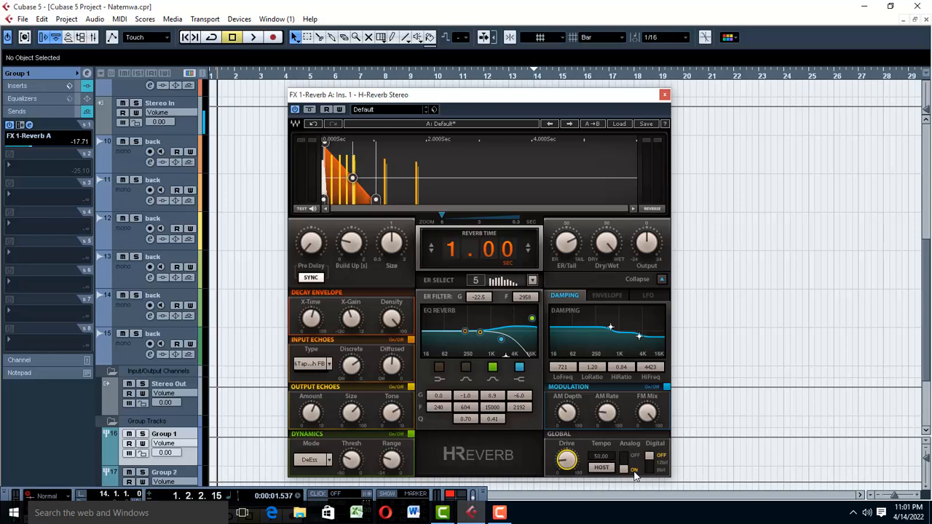
During playback, switch H-Reverb's tempo source to INT and save the project
{"action": "key", "text": "space"}
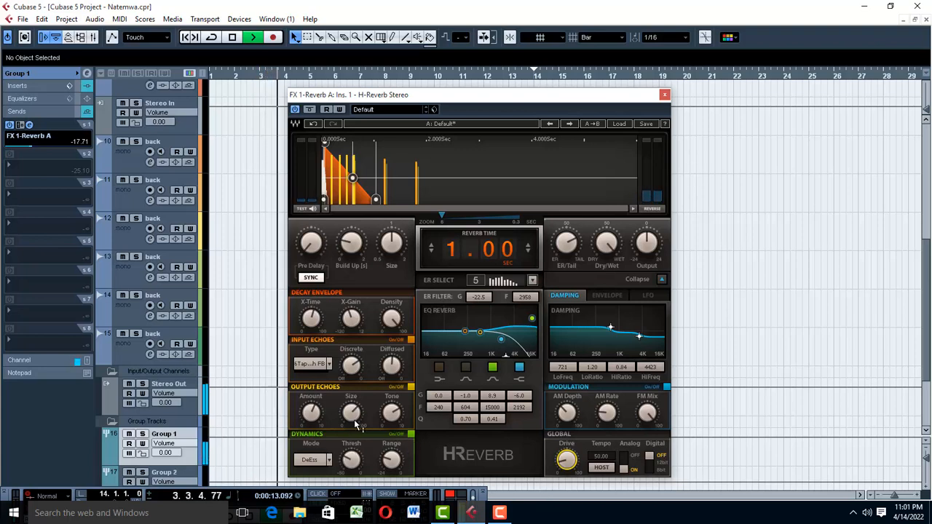
{"action": "left_click", "coordinate": [601, 468]}
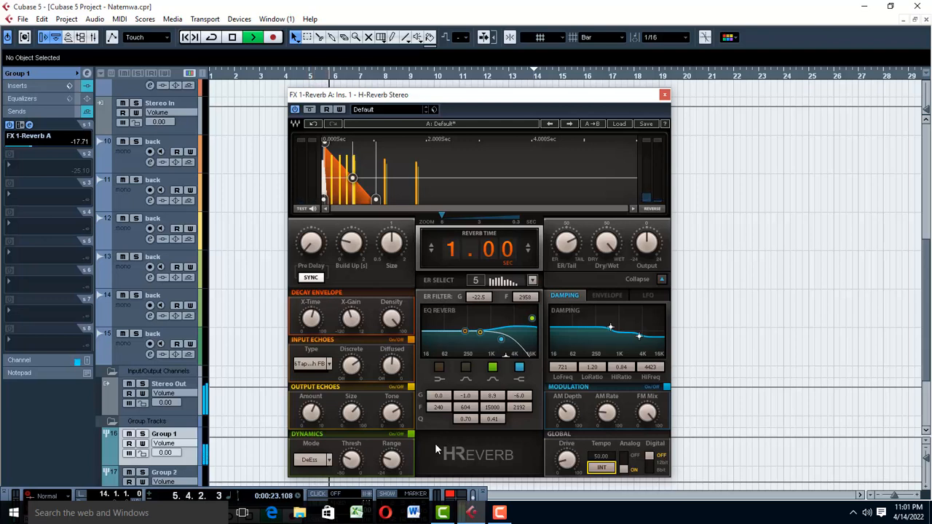
{"action": "left_click", "coordinate": [22, 19]}
{"action": "left_click", "coordinate": [51, 100]}
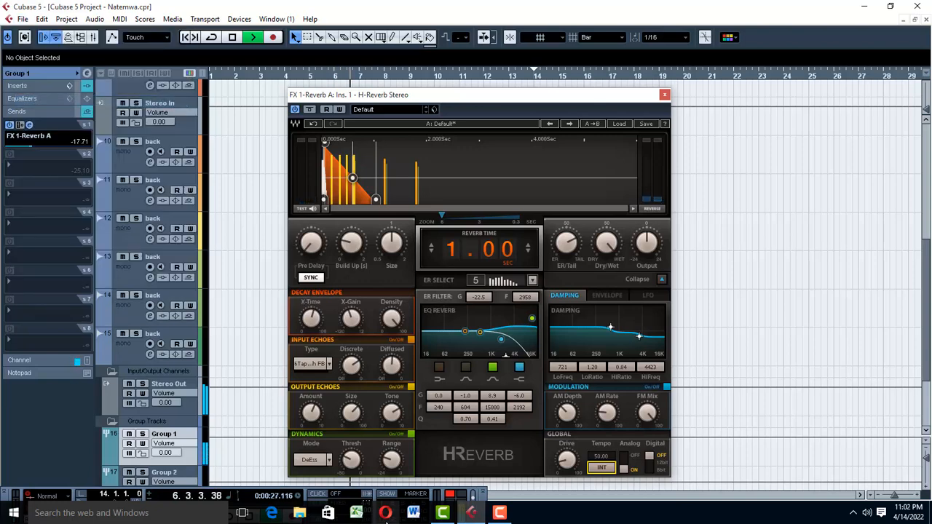
{"action": "mouse_move", "coordinate": [358, 468]}
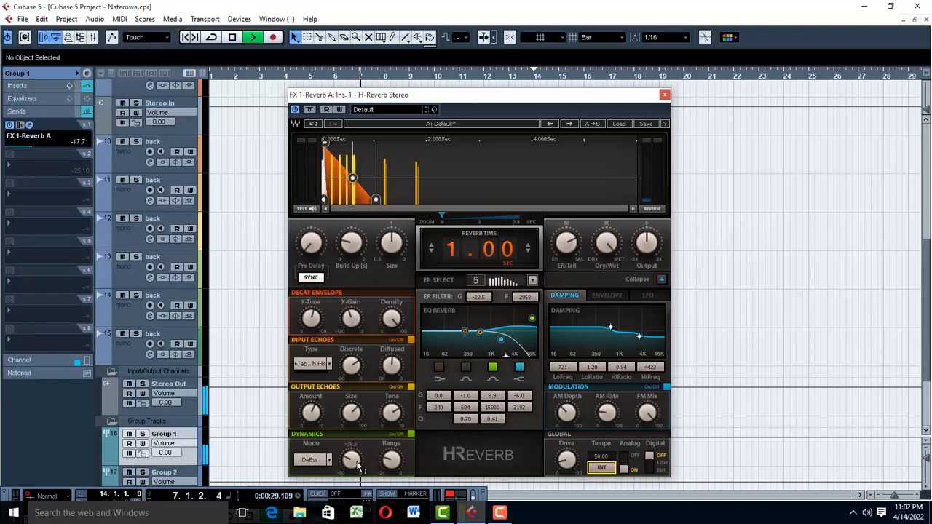
{"action": "key", "text": "space"}
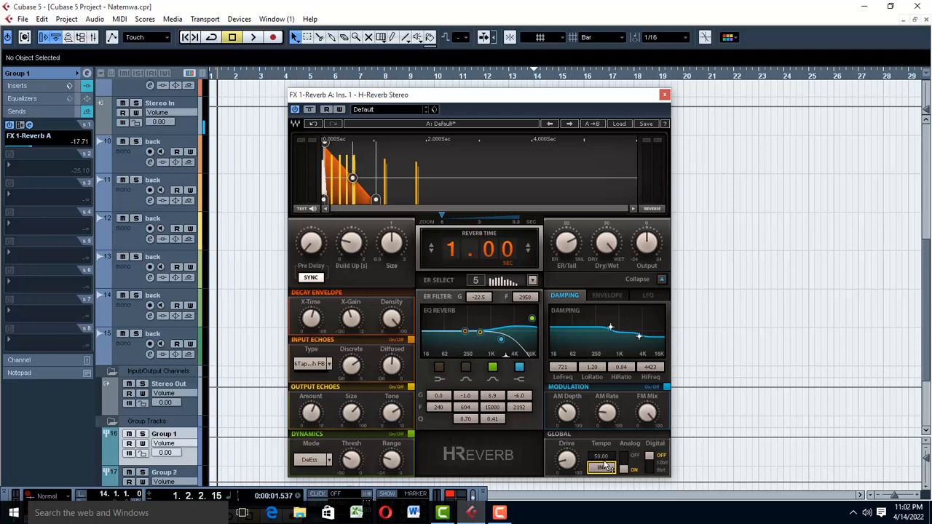
Enable the first band of H-Reverb's EQ with gain 1.2 and frequency 103 during playback, and save the project
{"action": "key", "text": "space"}
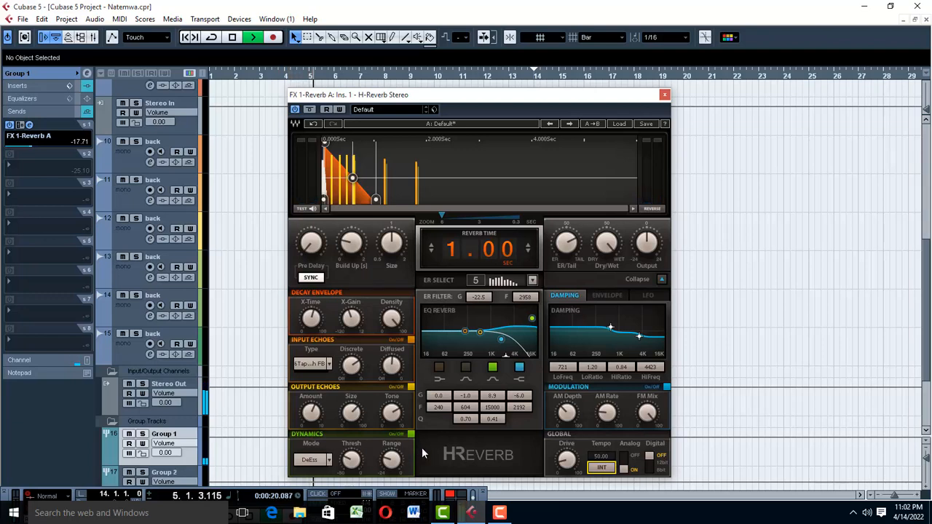
{"action": "left_click", "coordinate": [440, 368]}
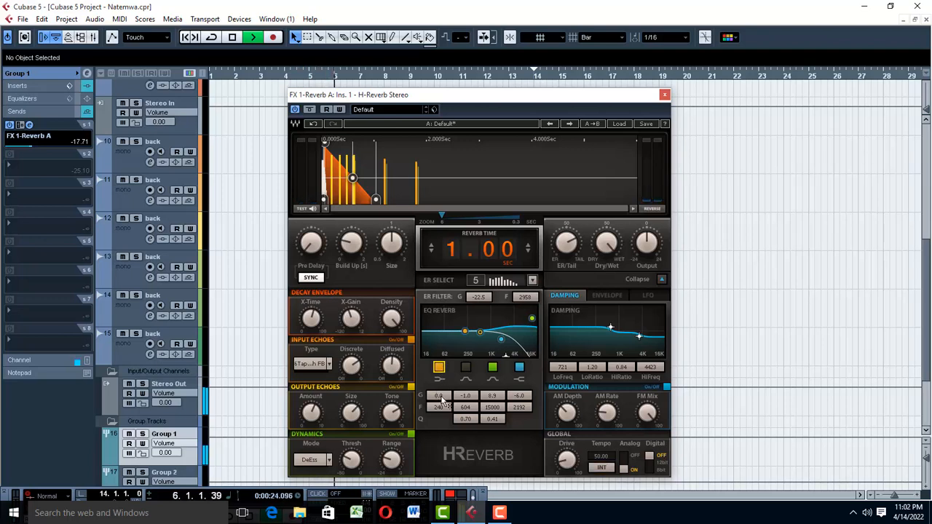
{"action": "scroll", "coordinate": [441, 399], "scroll_direction": "up", "scroll_amount": 5}
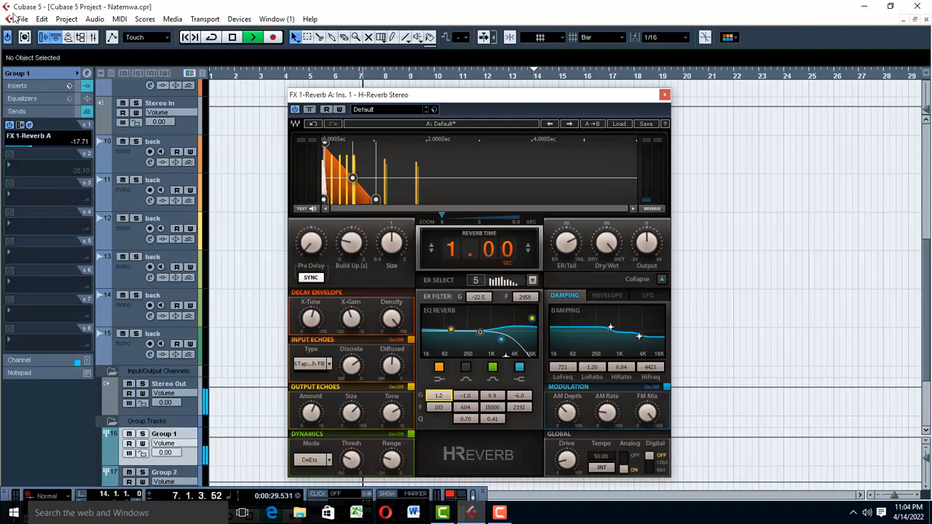
{"action": "left_click", "coordinate": [22, 18]}
{"action": "left_click", "coordinate": [40, 100]}
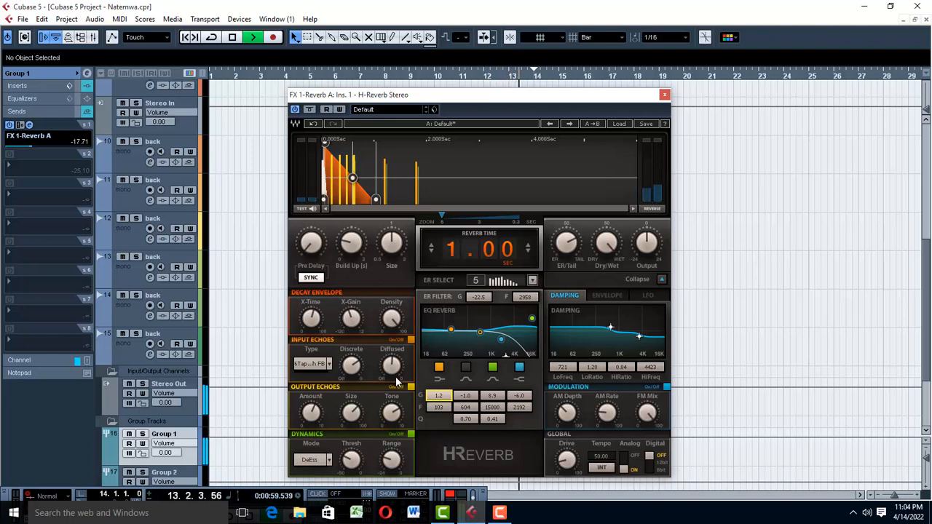
{"action": "key", "text": "space"}
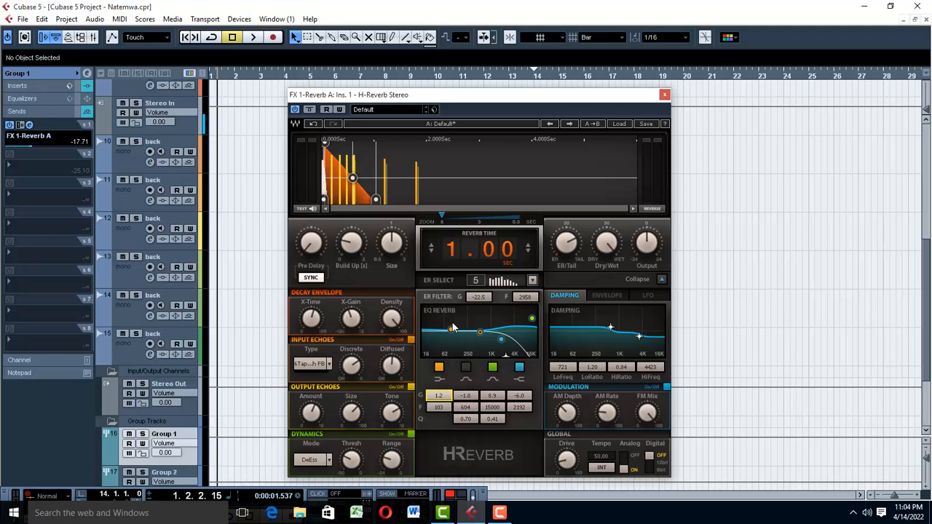
Lower Group 1's send level to FX 1-Reverb A to -18.95 while listening, and close the H-Reverb window
{"action": "key", "text": "space"}
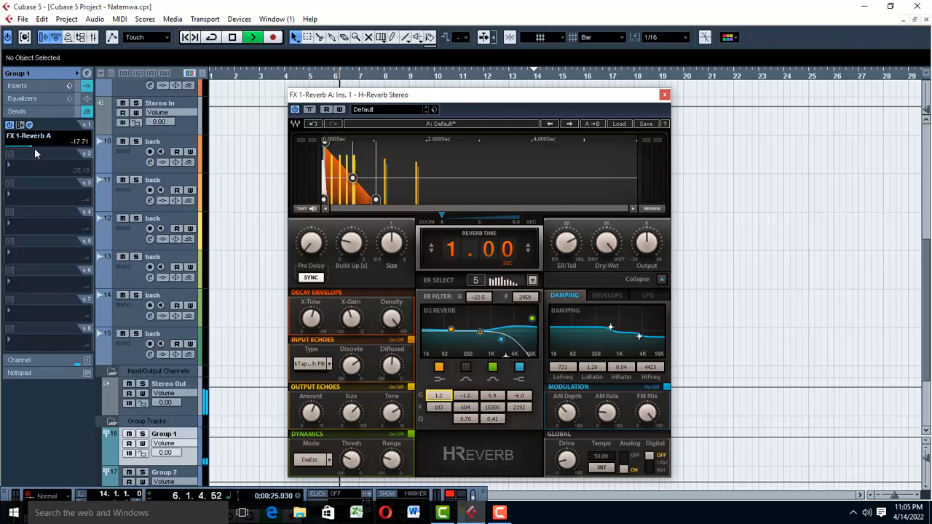
{"action": "scroll", "coordinate": [35, 148], "scroll_direction": "down", "scroll_amount": 2}
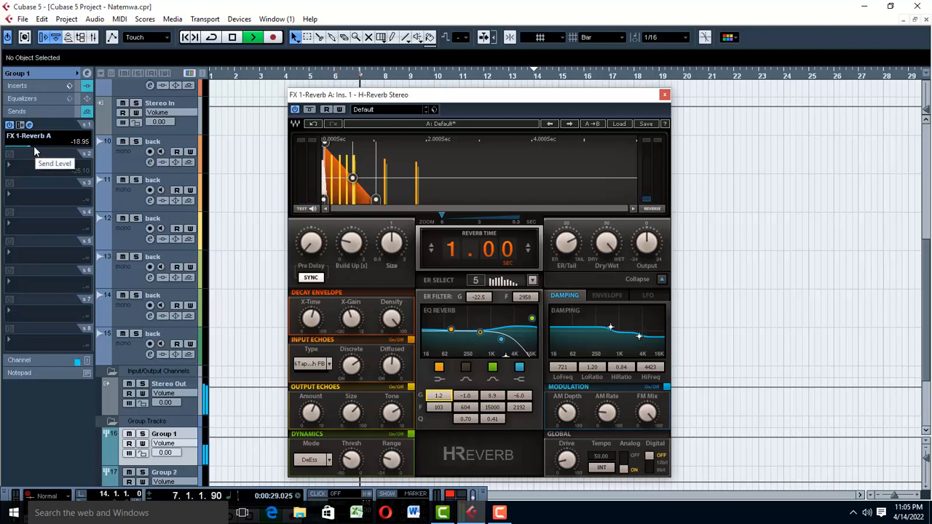
{"action": "key", "text": "space"}
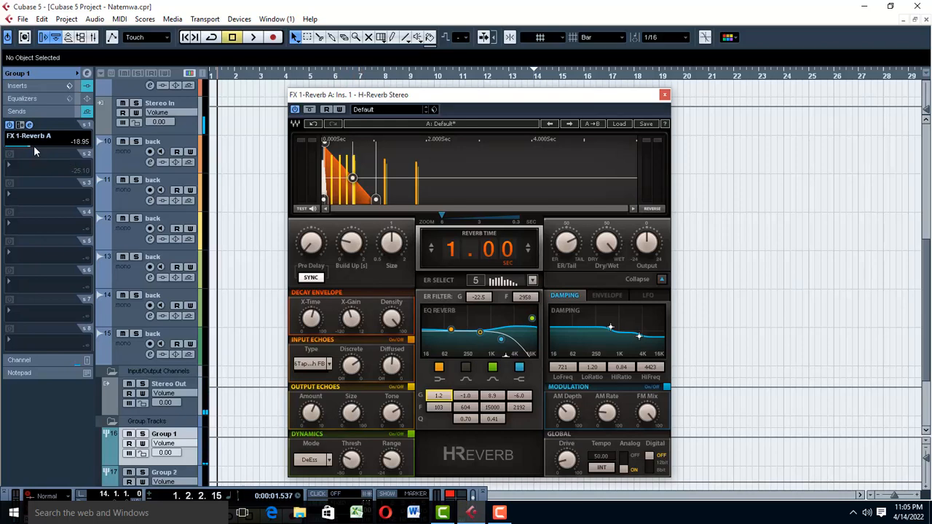
{"action": "left_click", "coordinate": [665, 95]}
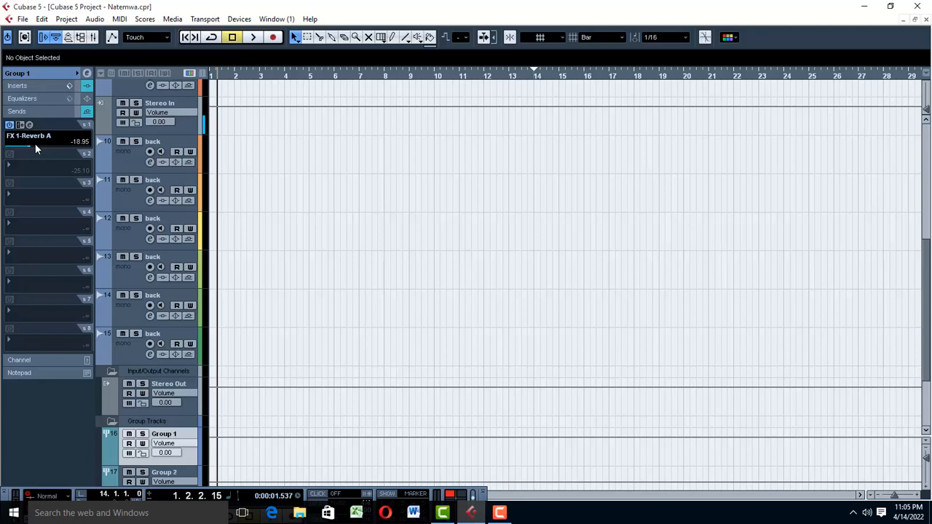
Play the mix, show Group 1's insert effects, save the project and stop playback after listening to the vocals
{"action": "key", "text": "space"}
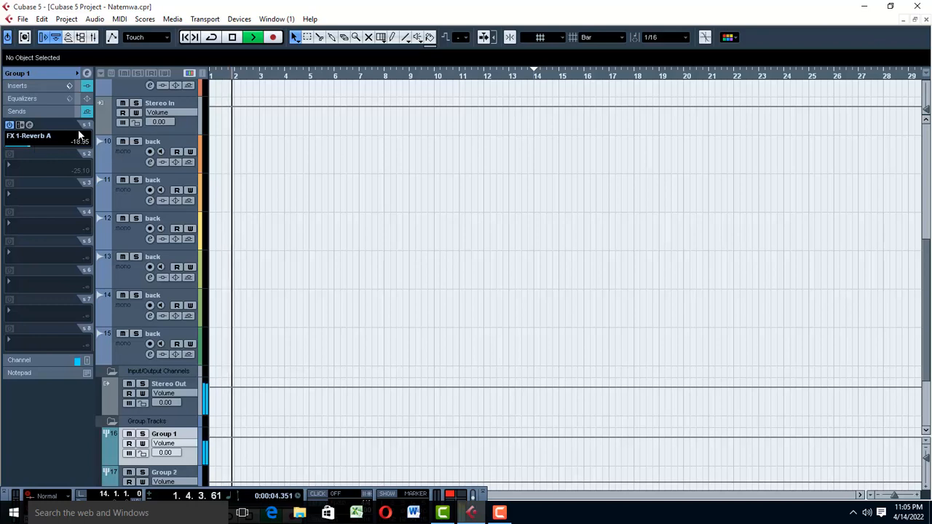
{"action": "left_click", "coordinate": [22, 85]}
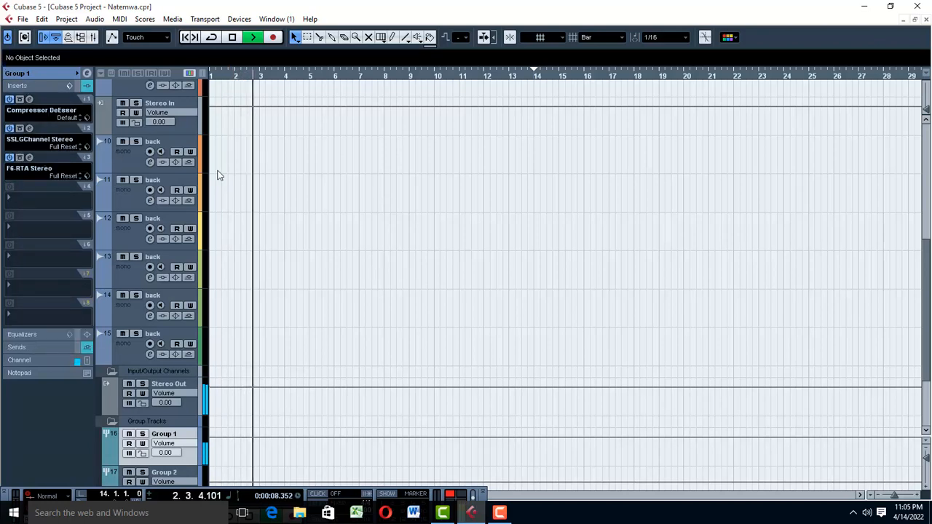
{"action": "left_click", "coordinate": [22, 19]}
{"action": "left_click", "coordinate": [36, 99]}
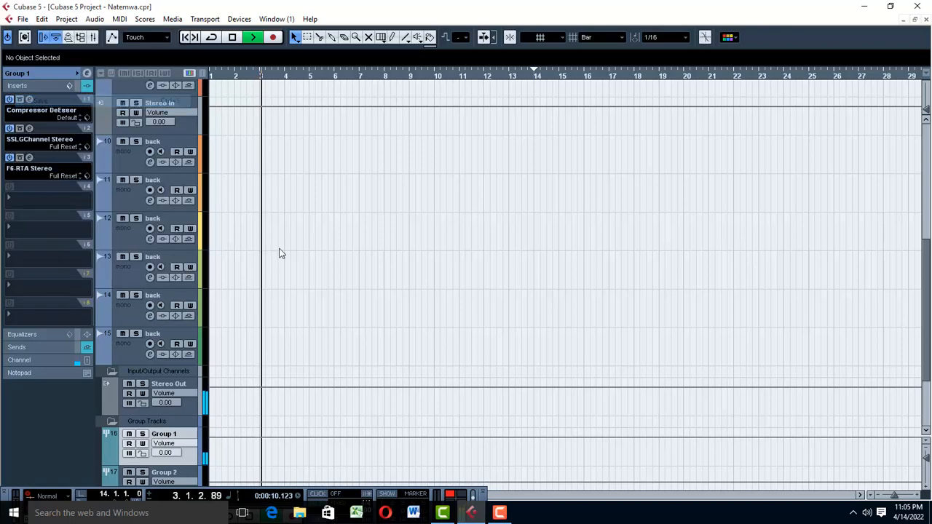
{"action": "scroll", "coordinate": [285, 244], "scroll_direction": "up", "scroll_amount": 5}
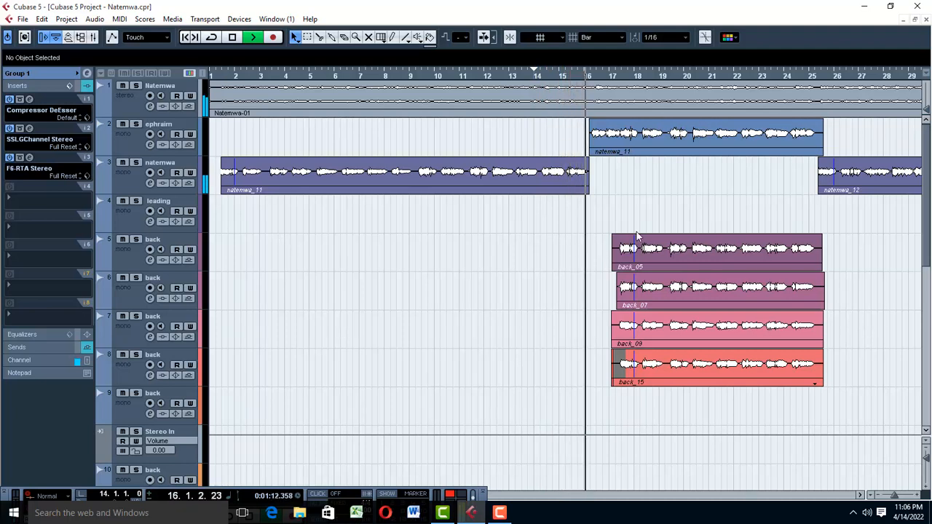
{"action": "key", "text": "space"}
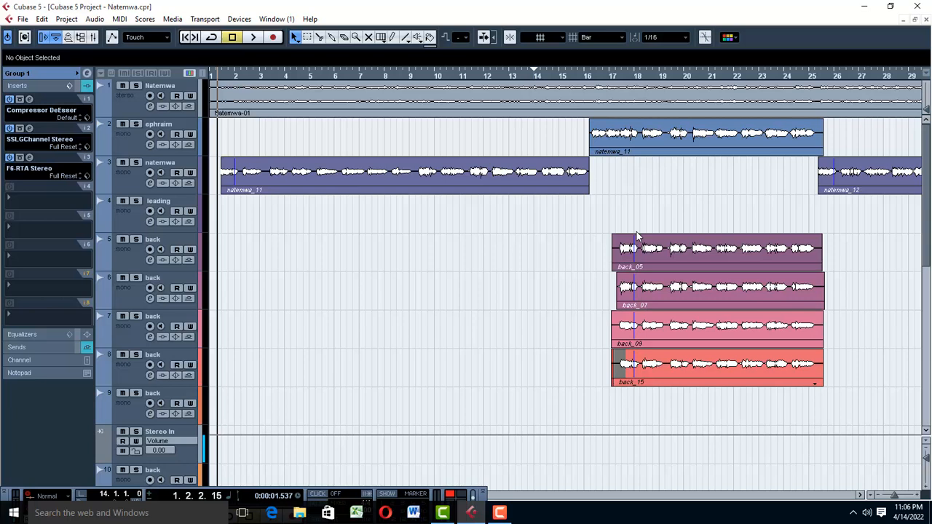